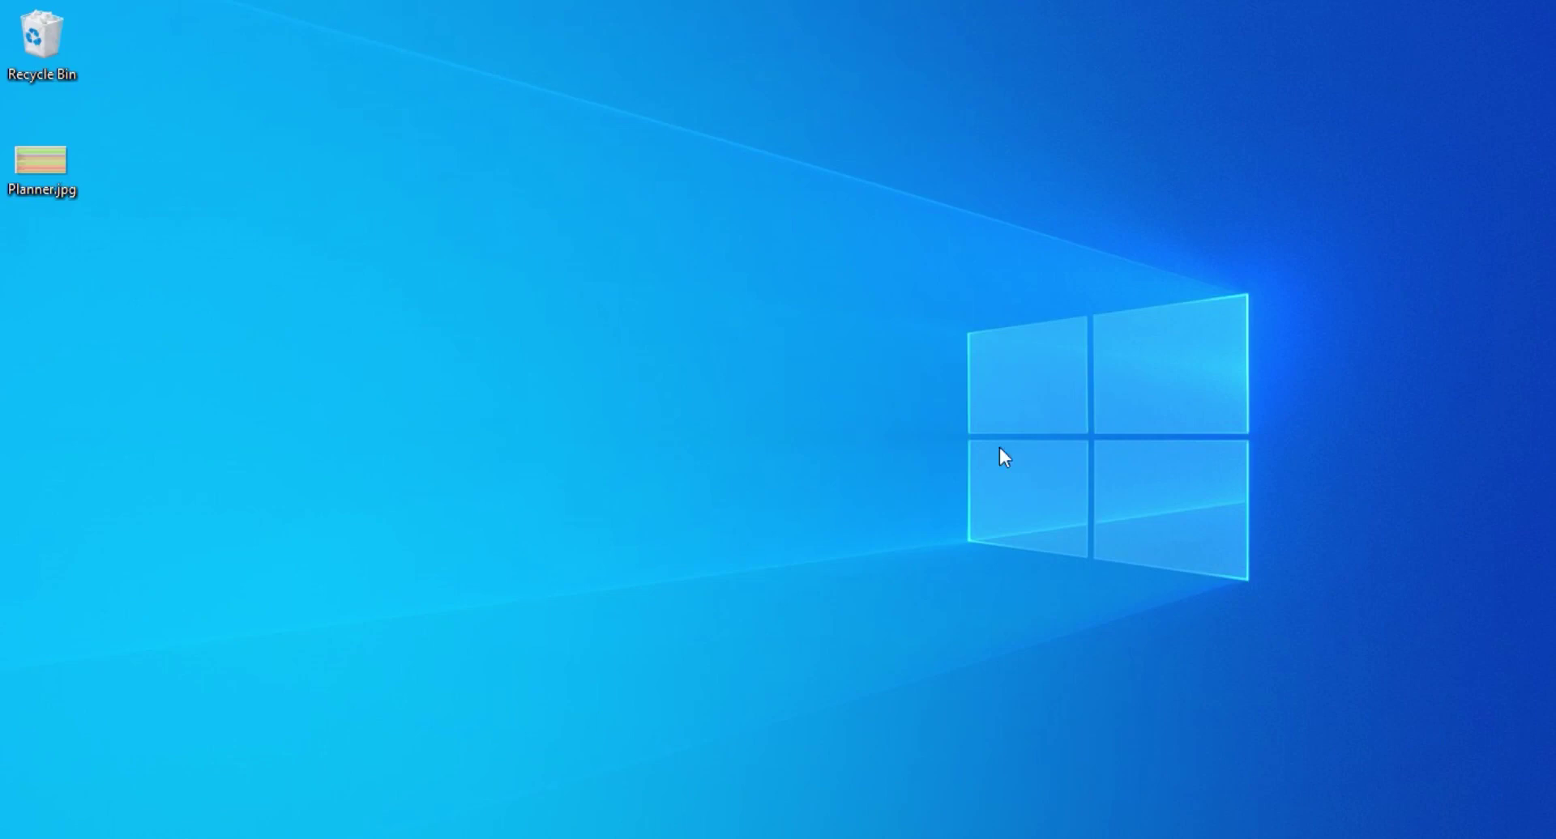
Open the GeoGebra App Downloads page in Firefox and scroll down to GeoGebra Classic 5.
left_click(484, 838)
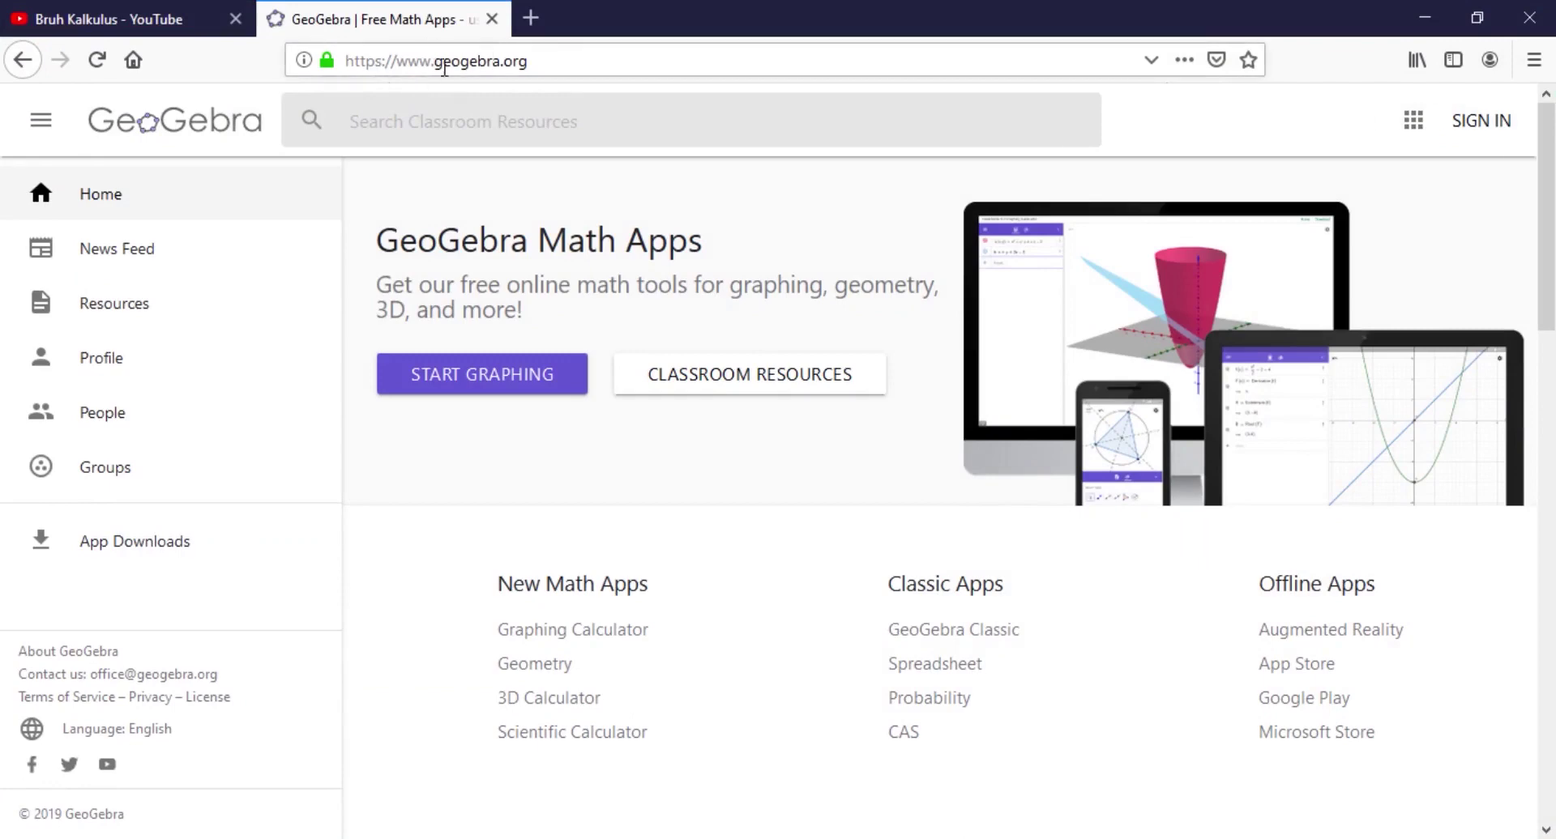
left_click(121, 541)
scroll(740, 600, "down", 6)
scroll(740, 599, "up", 3)
scroll(754, 601, "down", 2)
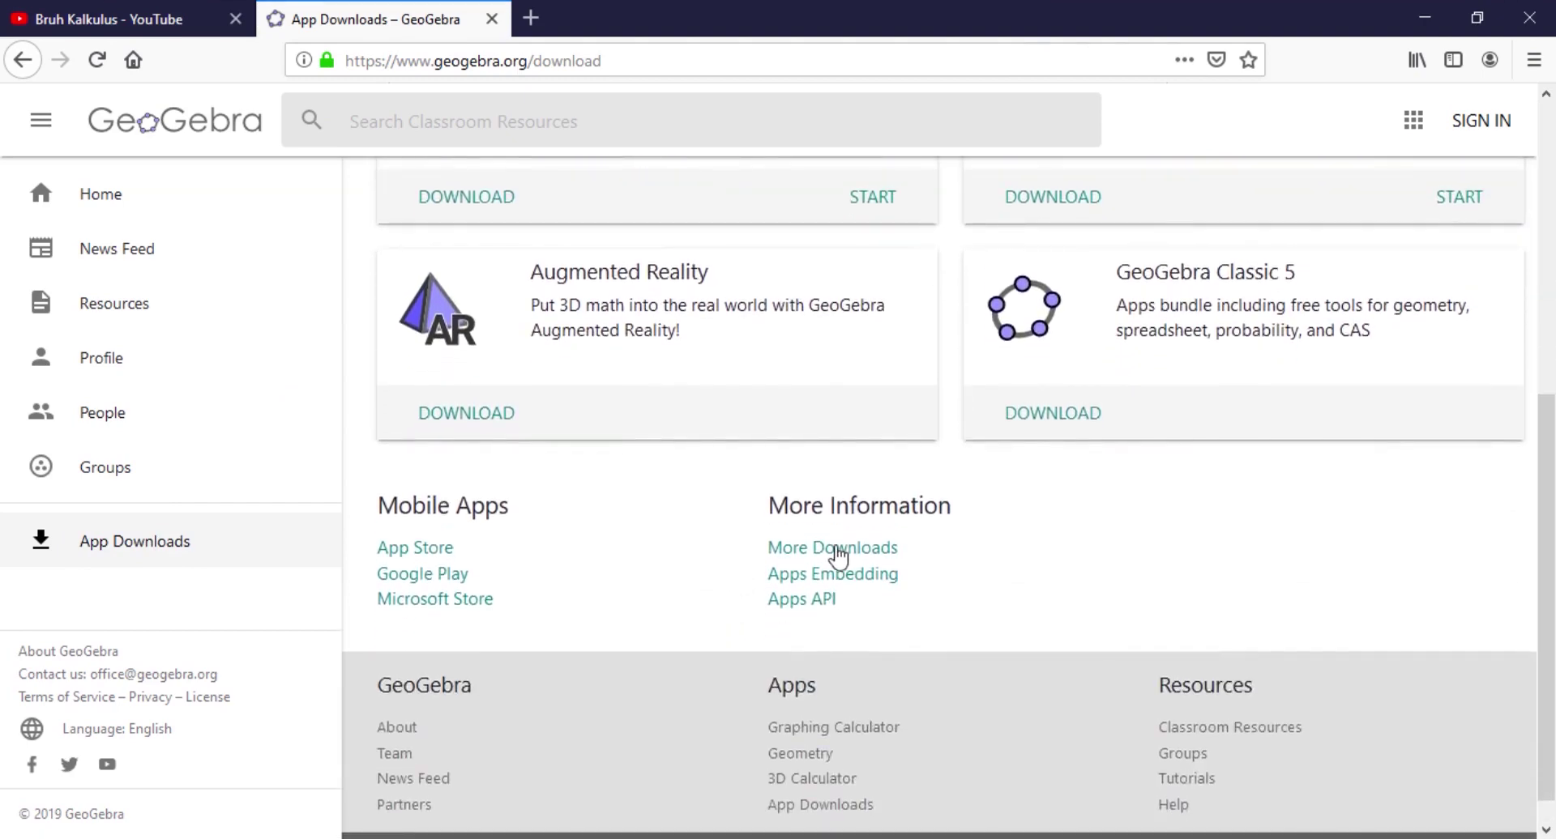
scroll(834, 555, "up", 4)
scroll(837, 556, "down", 1)
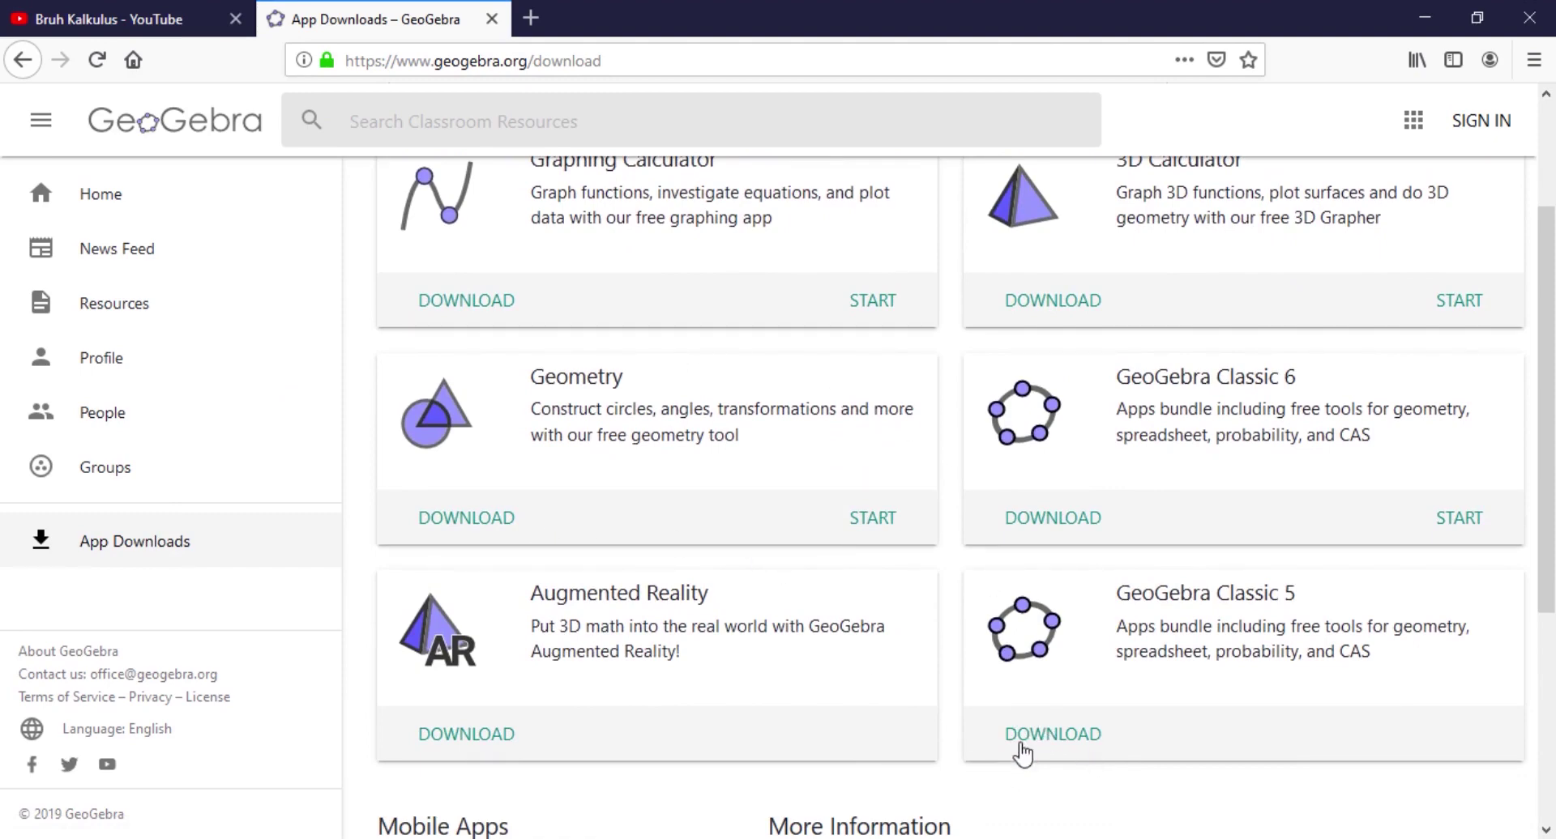
scroll(1023, 754, "down", 5)
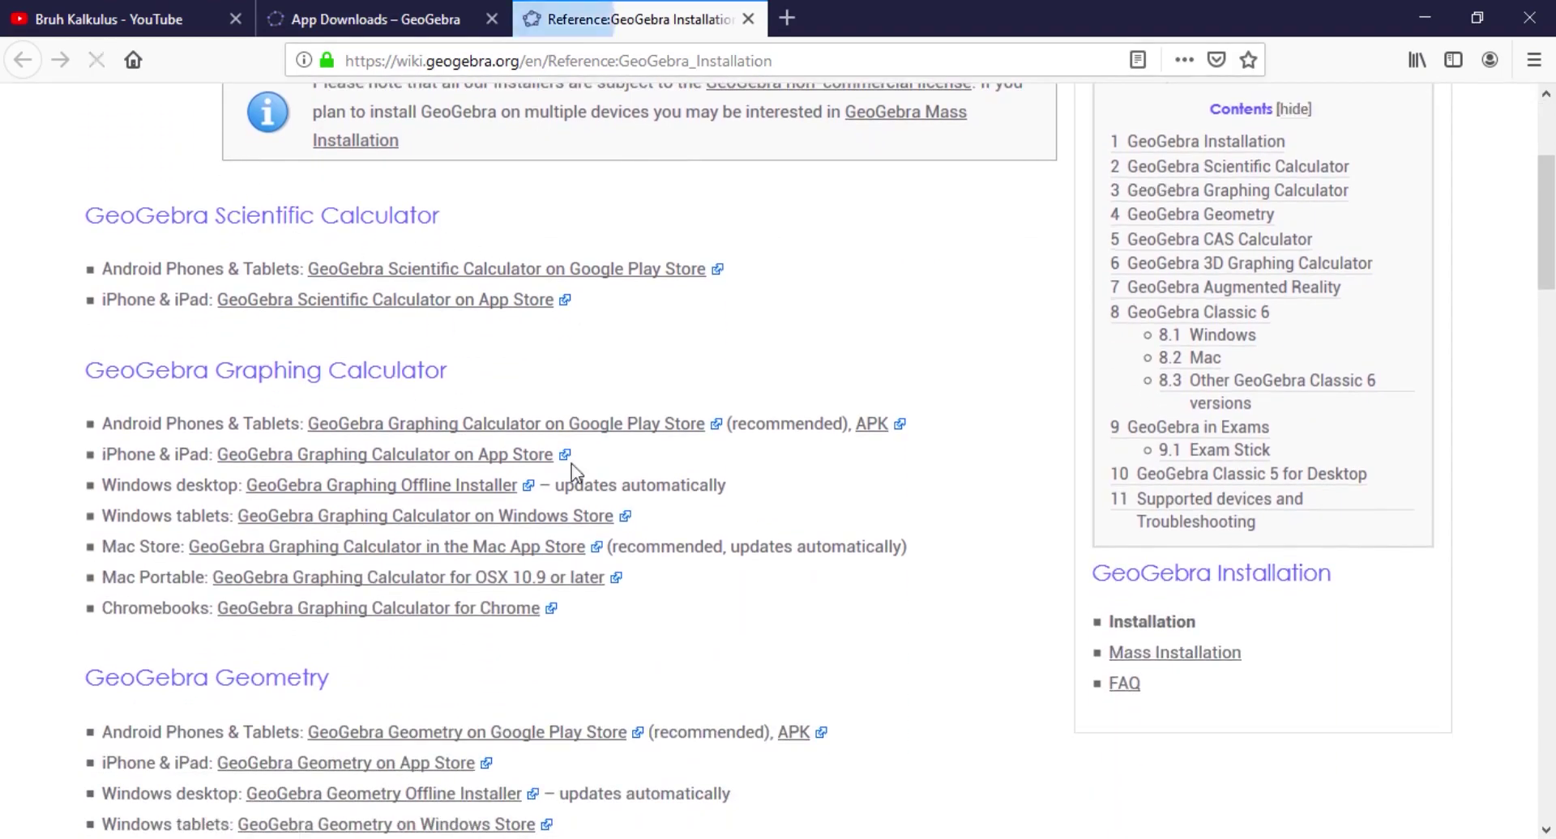
scroll(573, 470, "down", 6)
scroll(556, 511, "down", 7)
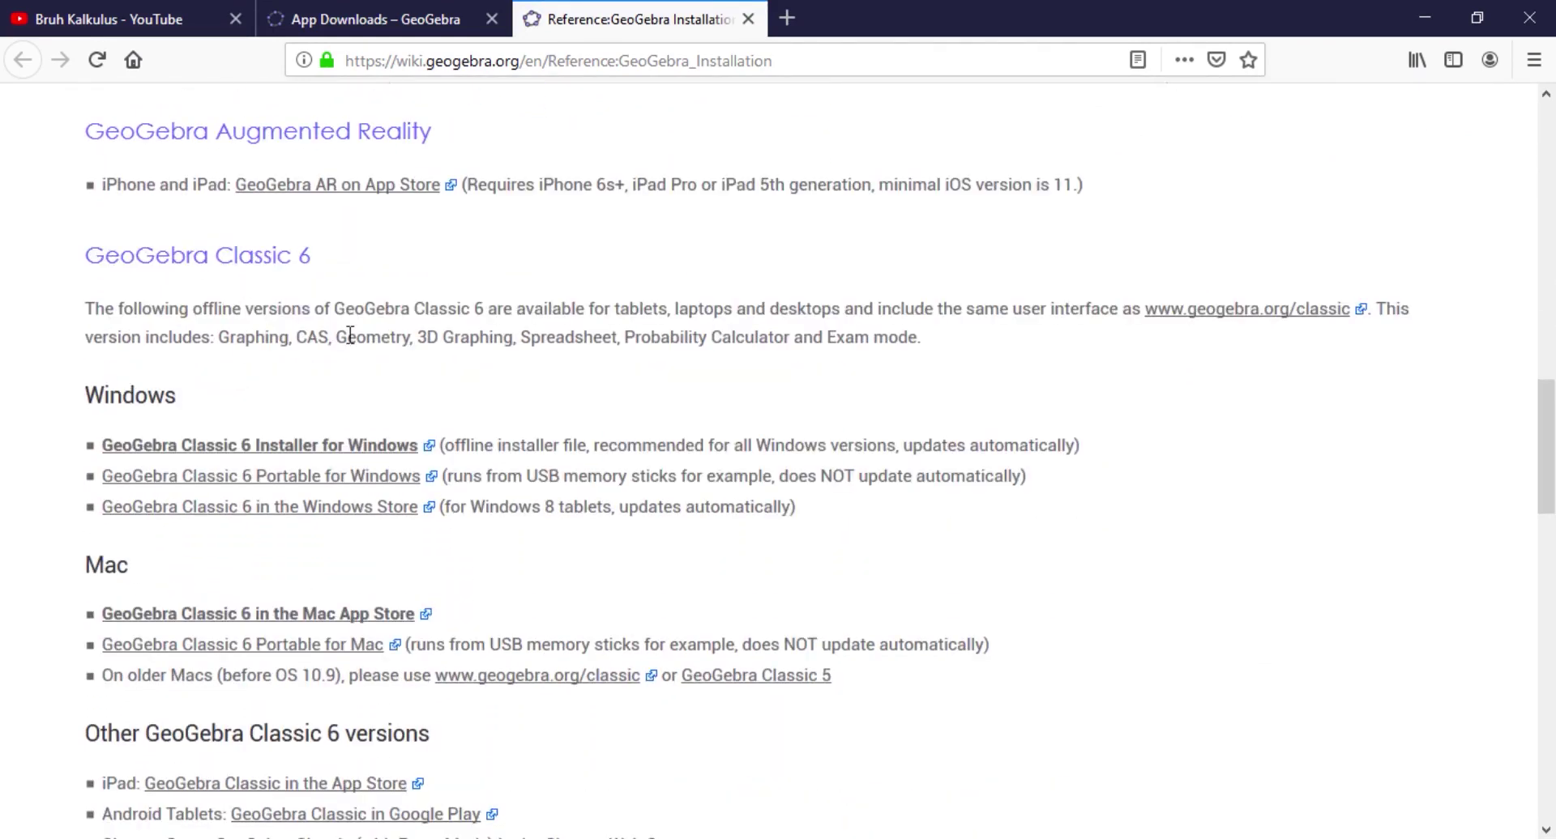
scroll(350, 335, "down", 5)
scroll(324, 332, "up", 1)
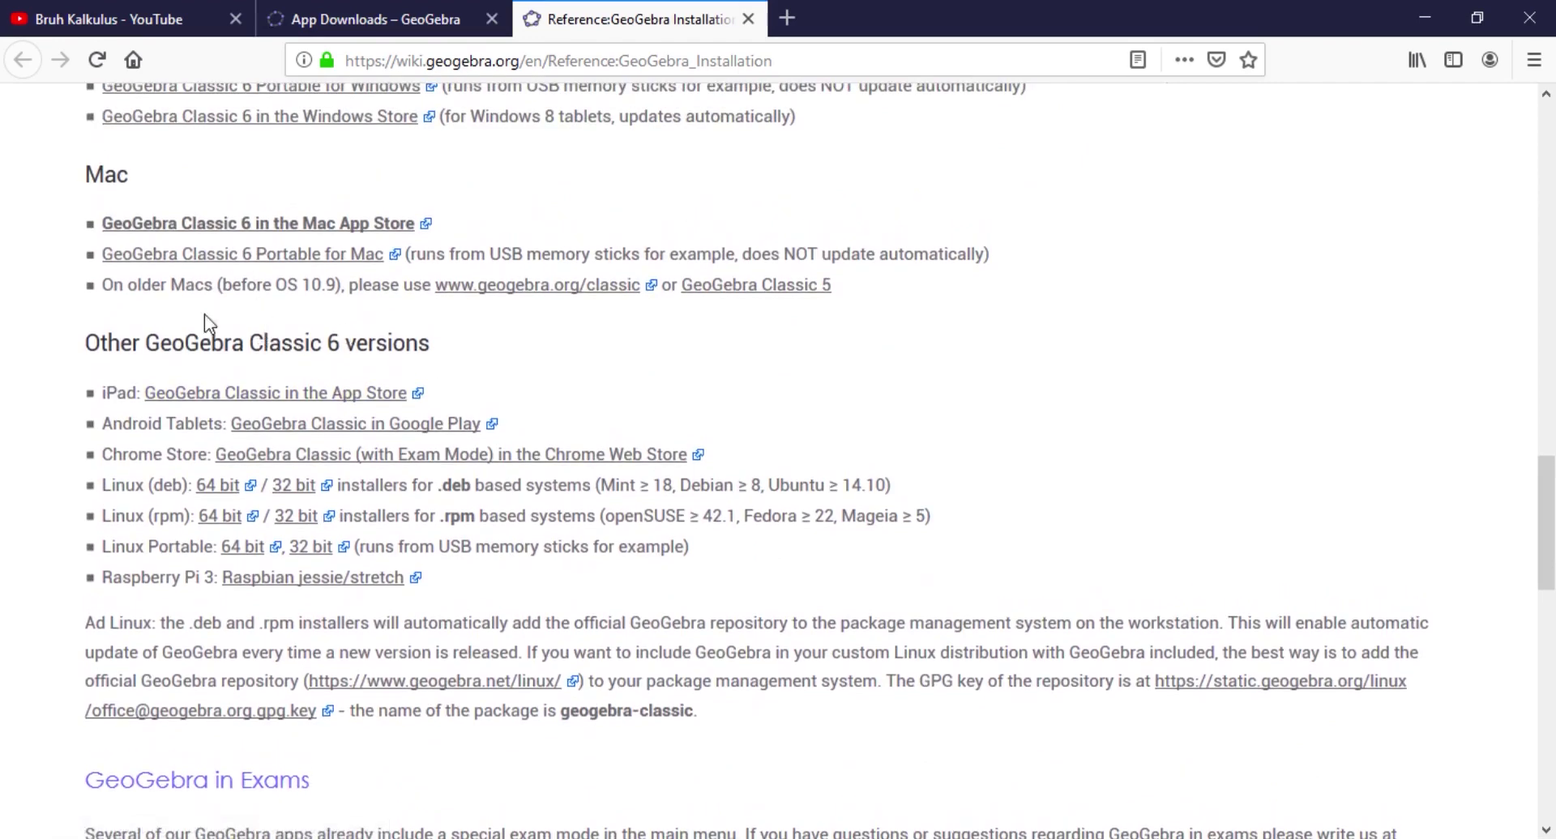
scroll(443, 354, "up", 4)
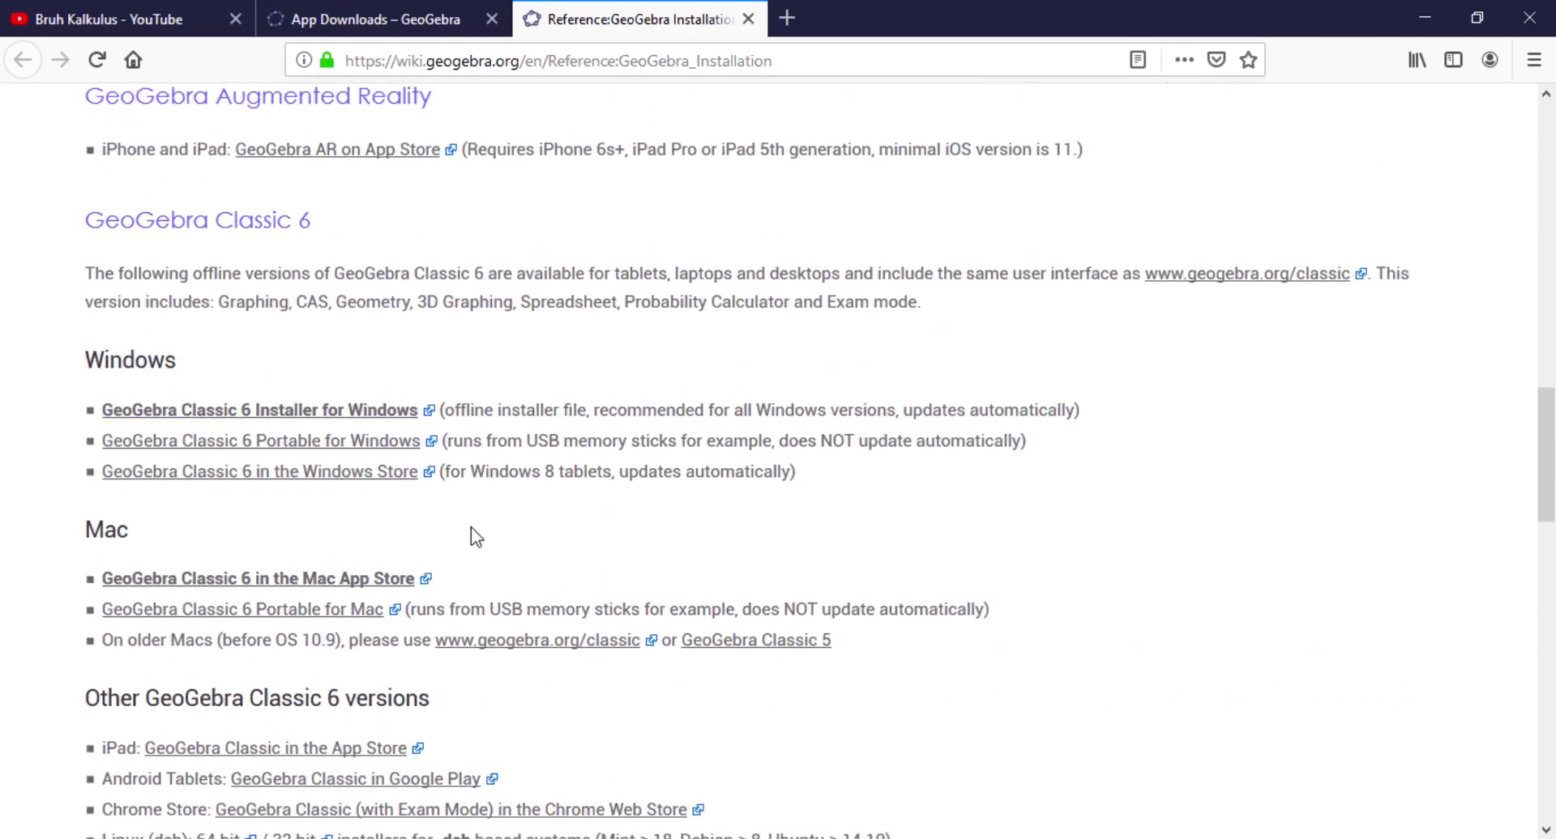
scroll(471, 527, "down", 2)
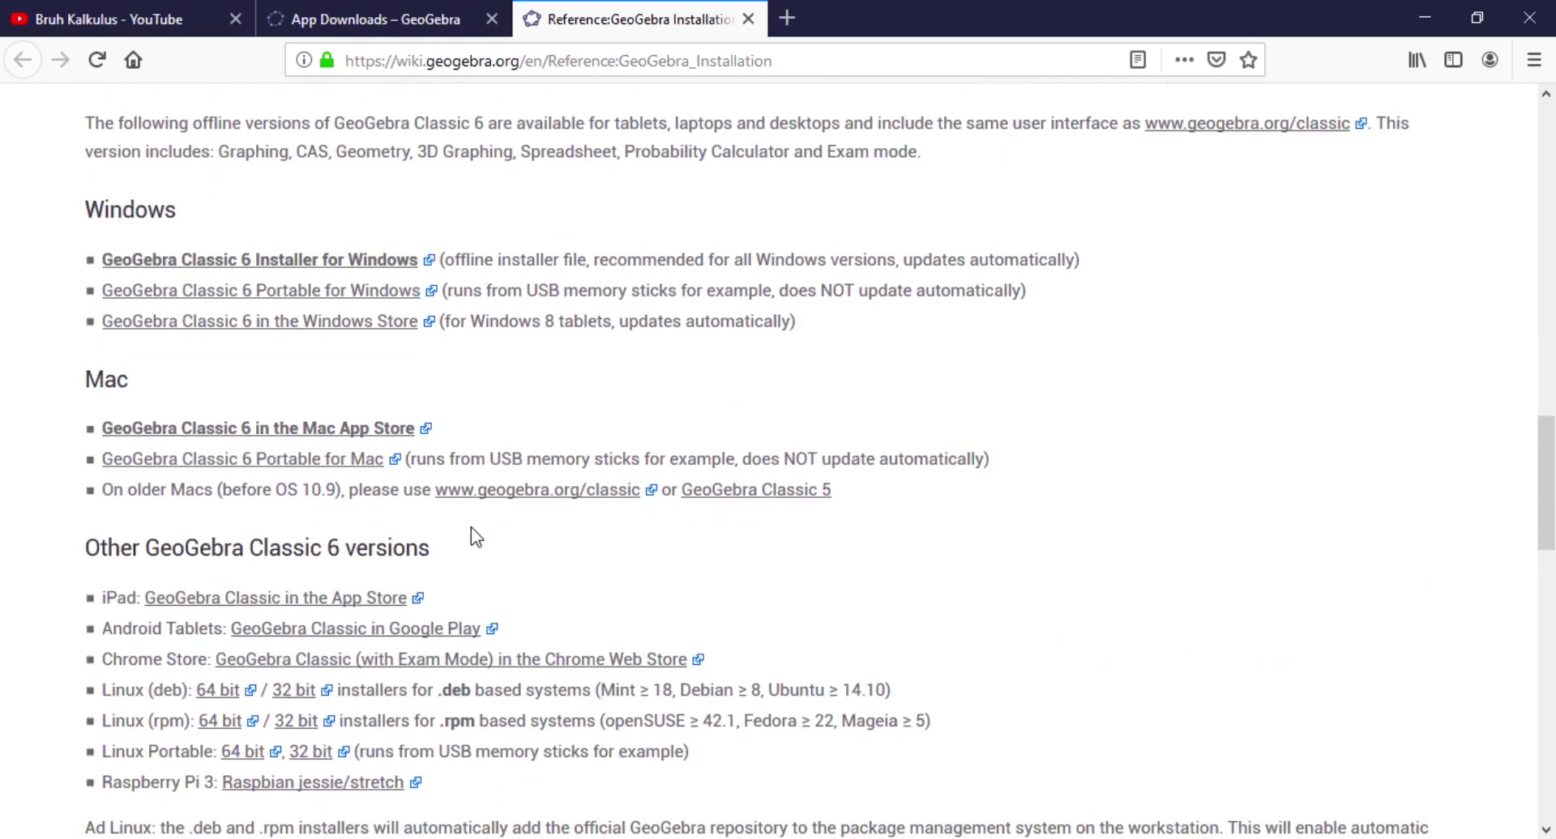
scroll(471, 528, "down", 3)
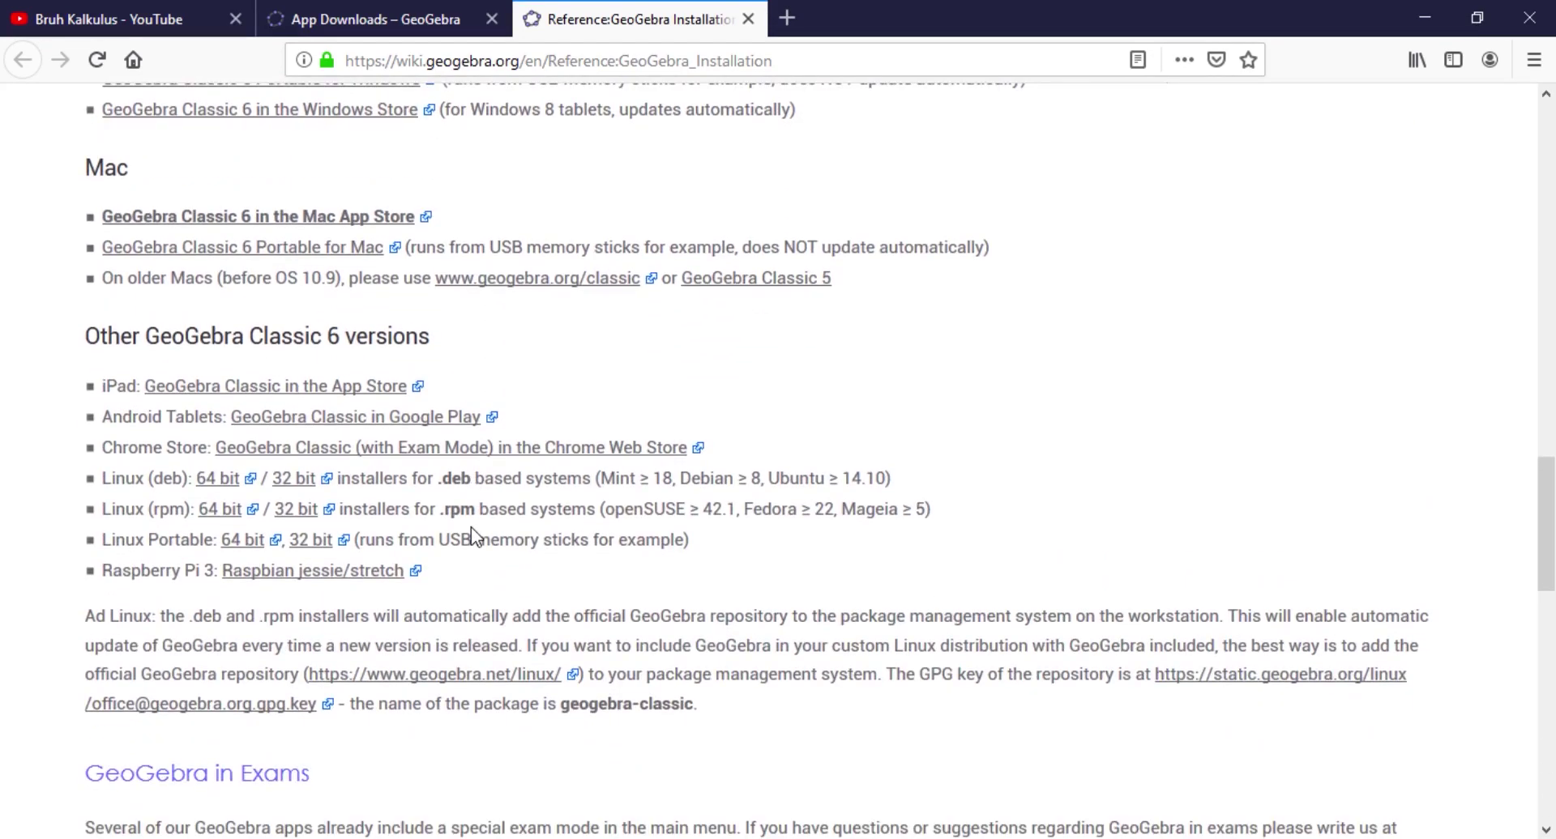
scroll(470, 527, "down", 10)
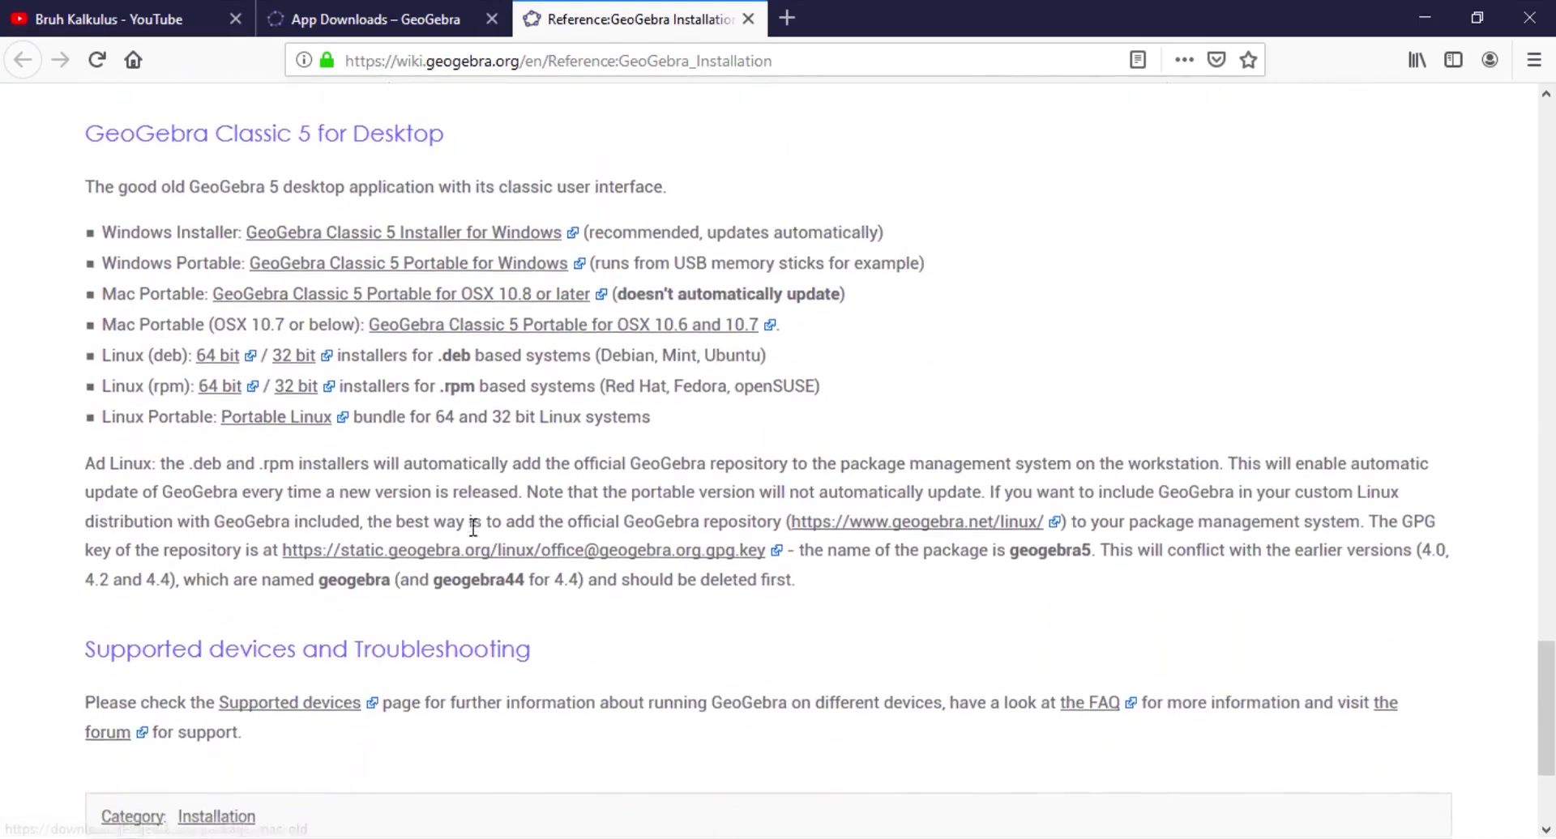
scroll(473, 526, "up", 1)
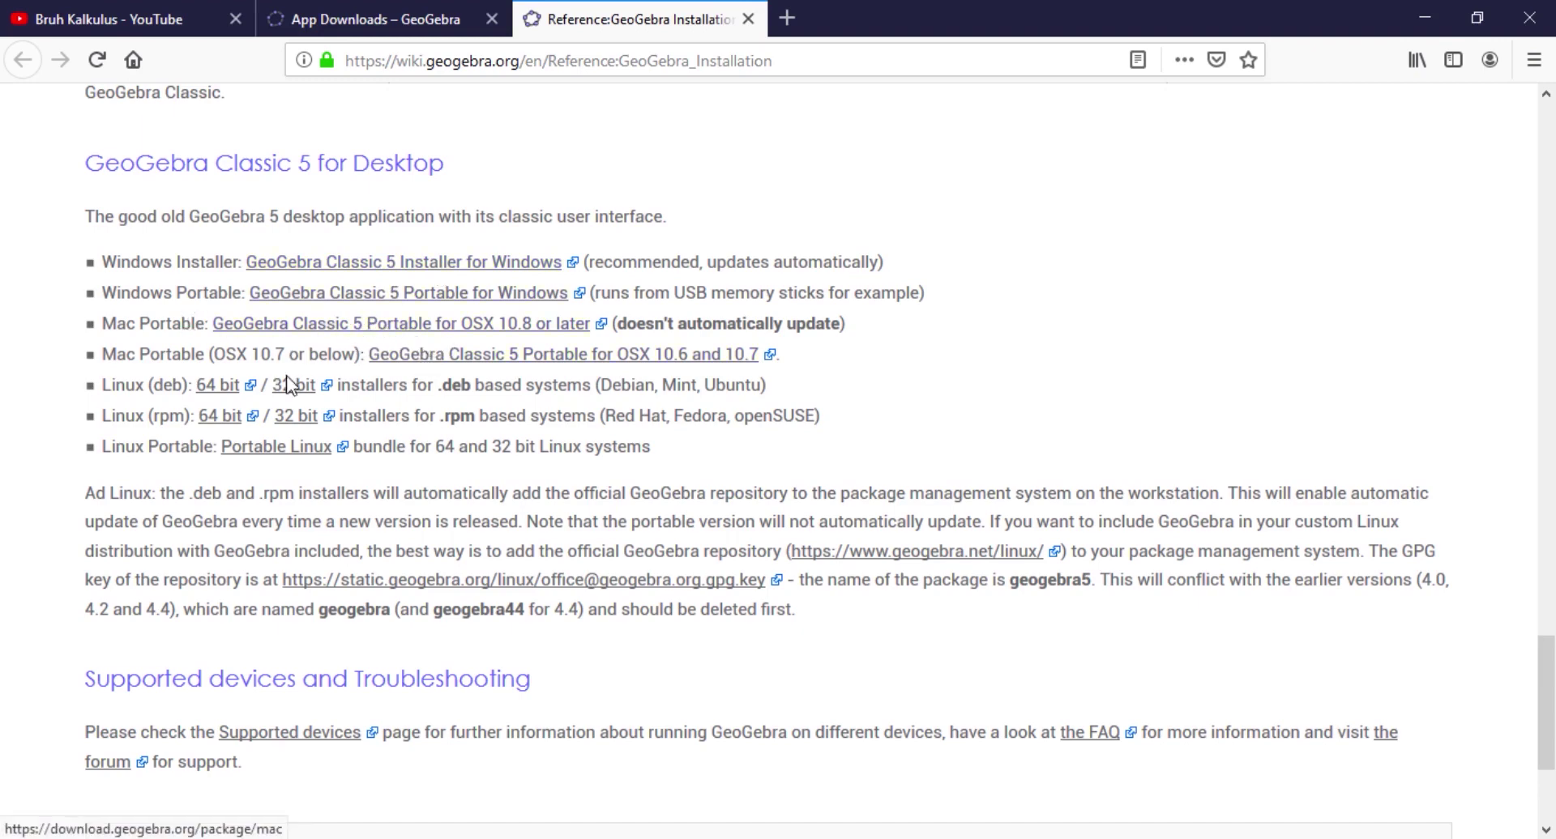
scroll(729, 333, "up", 10)
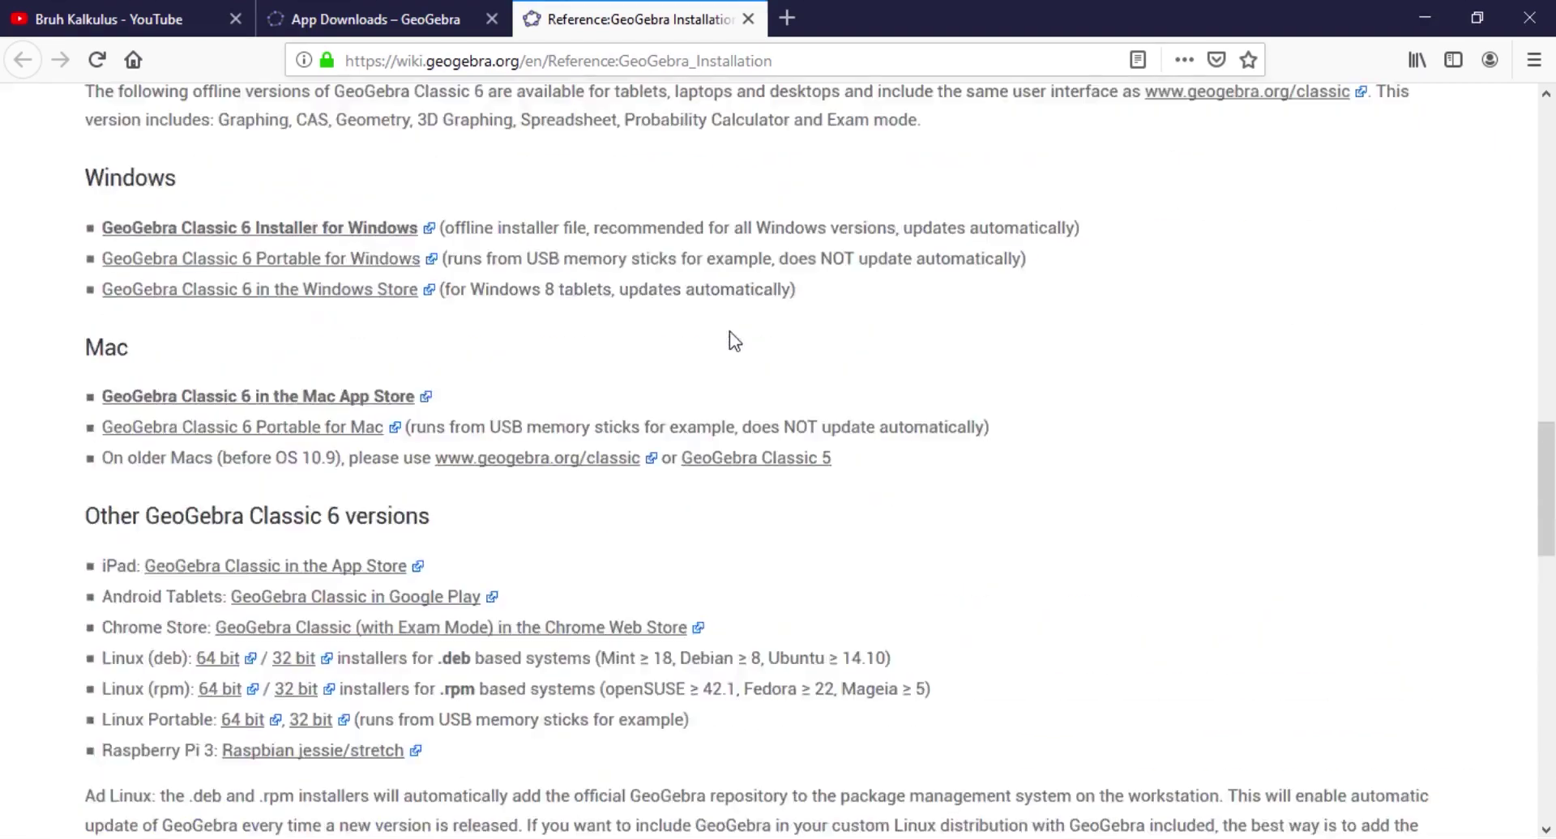
scroll(729, 333, "up", 15)
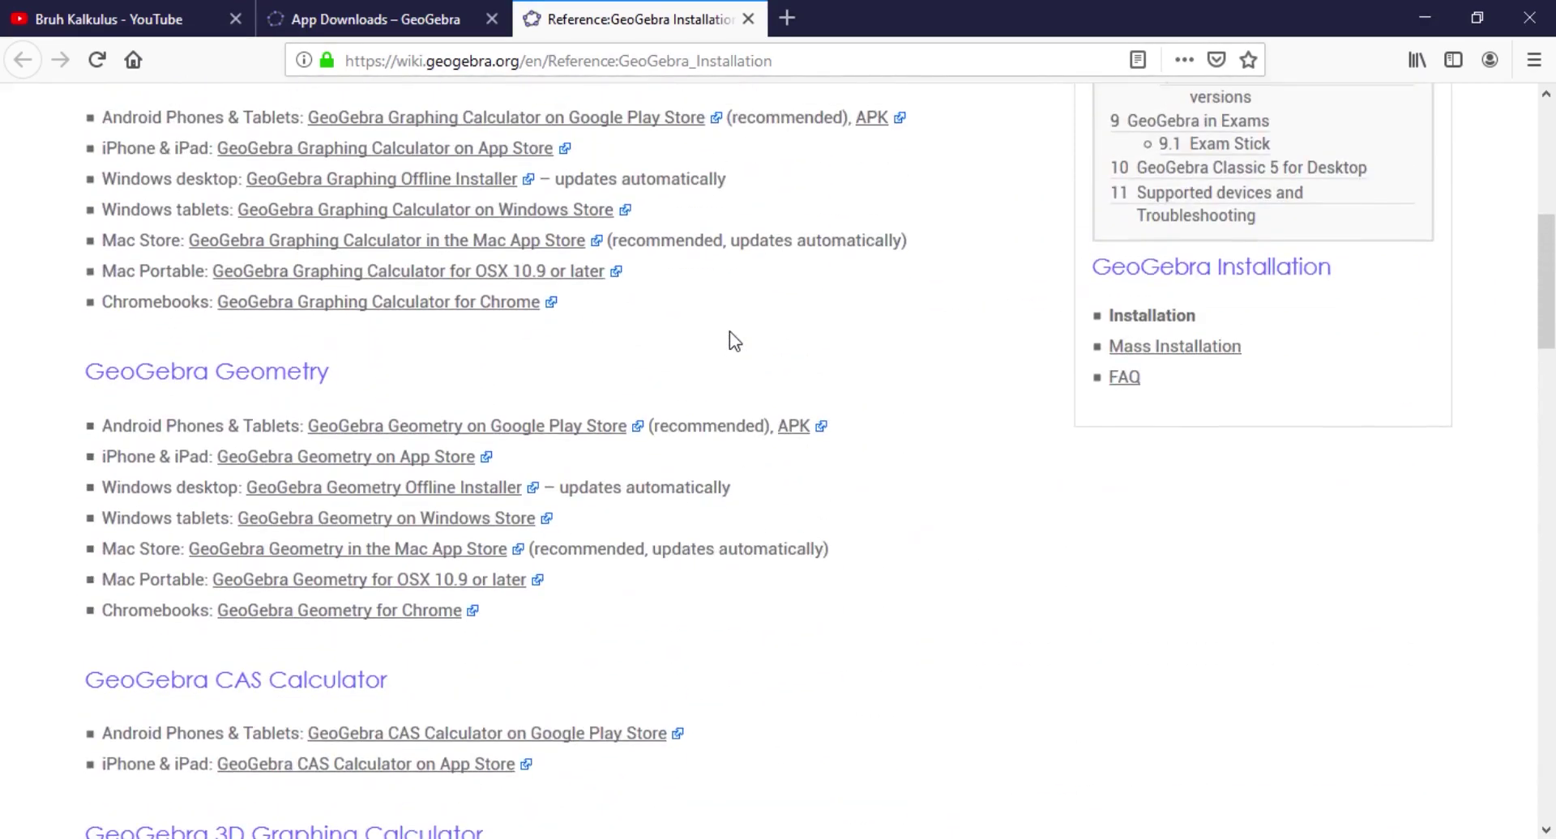
scroll(729, 332, "up", 3)
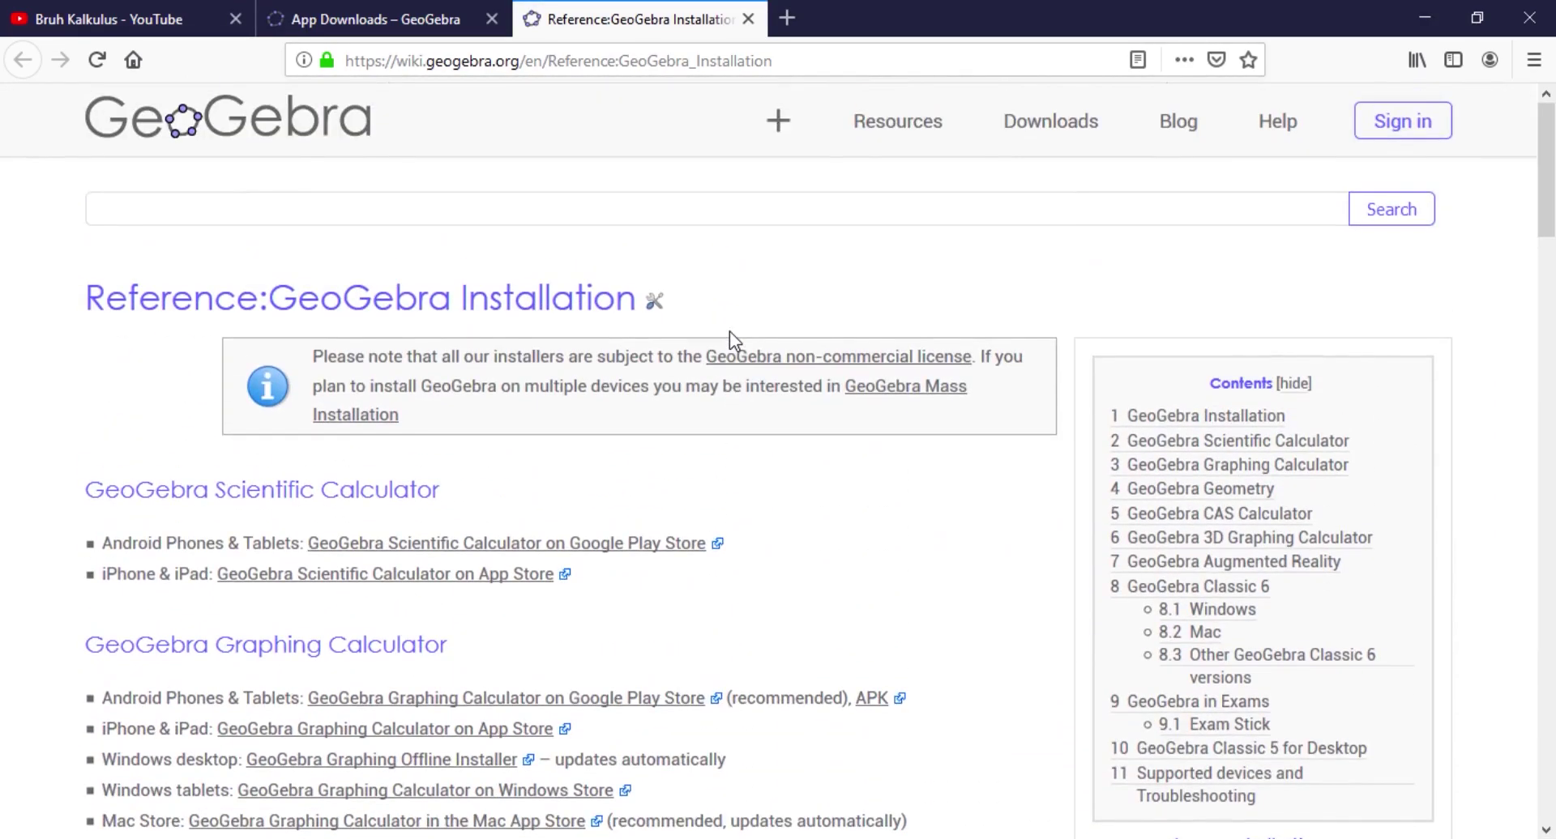
scroll(729, 332, "down", 12)
scroll(734, 340, "down", 3)
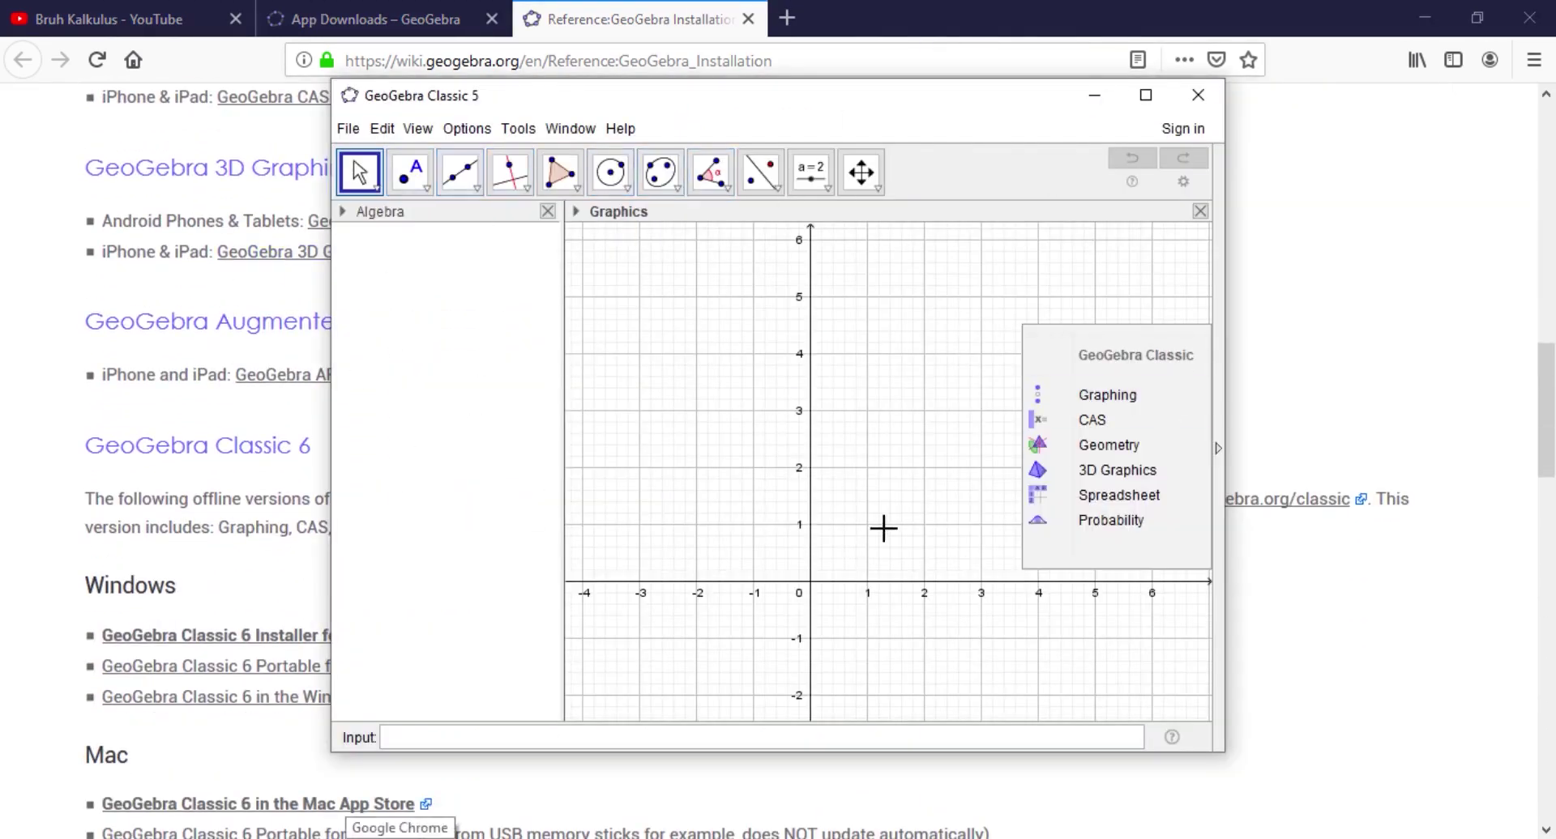
Maximize the GeoGebra Classic 5 window so it fills the whole screen.
left_click(1145, 95)
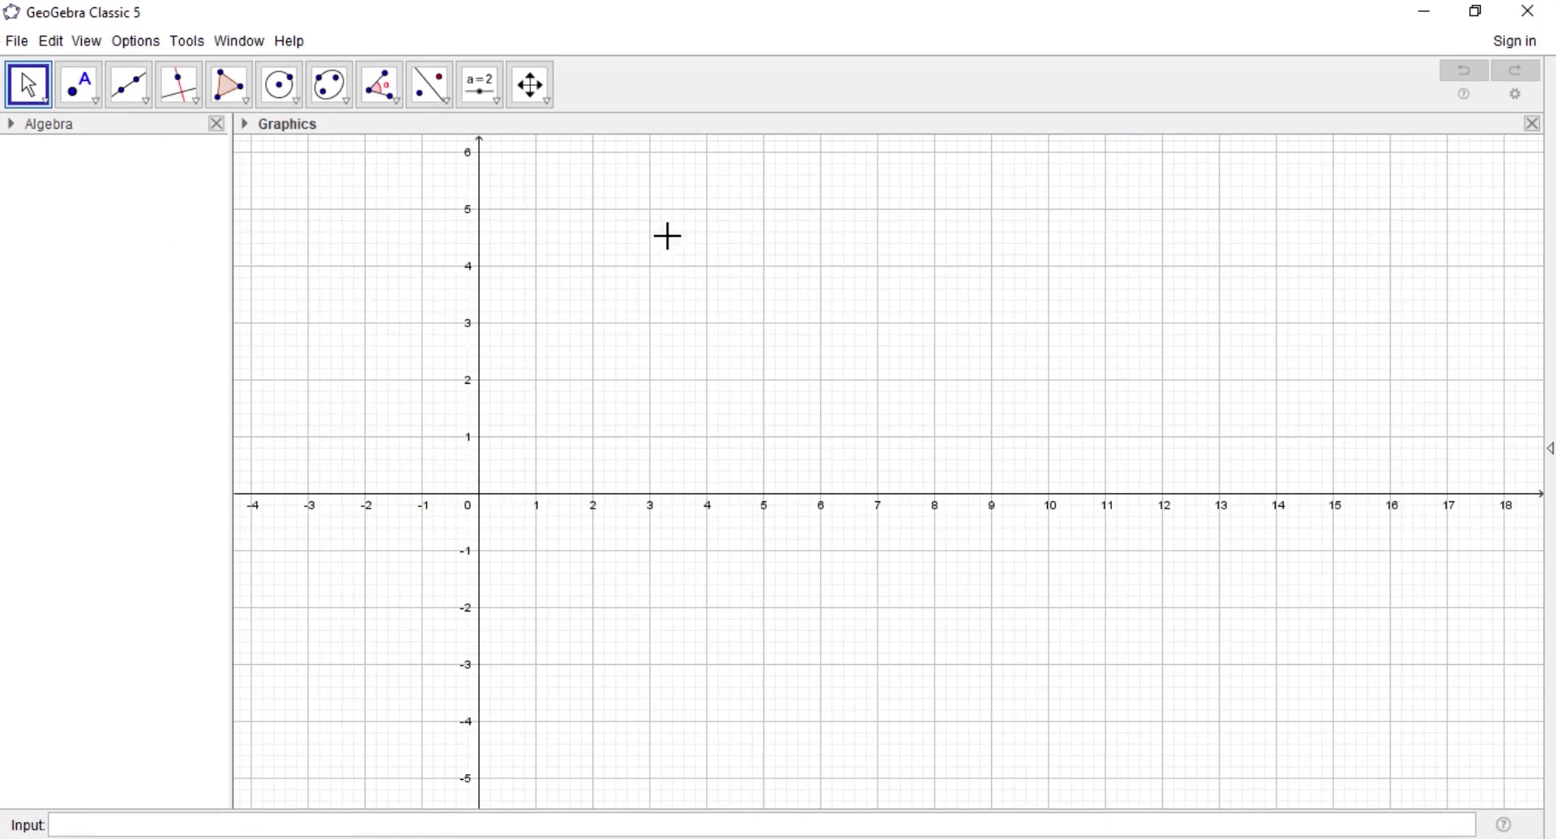
left_click(89, 42)
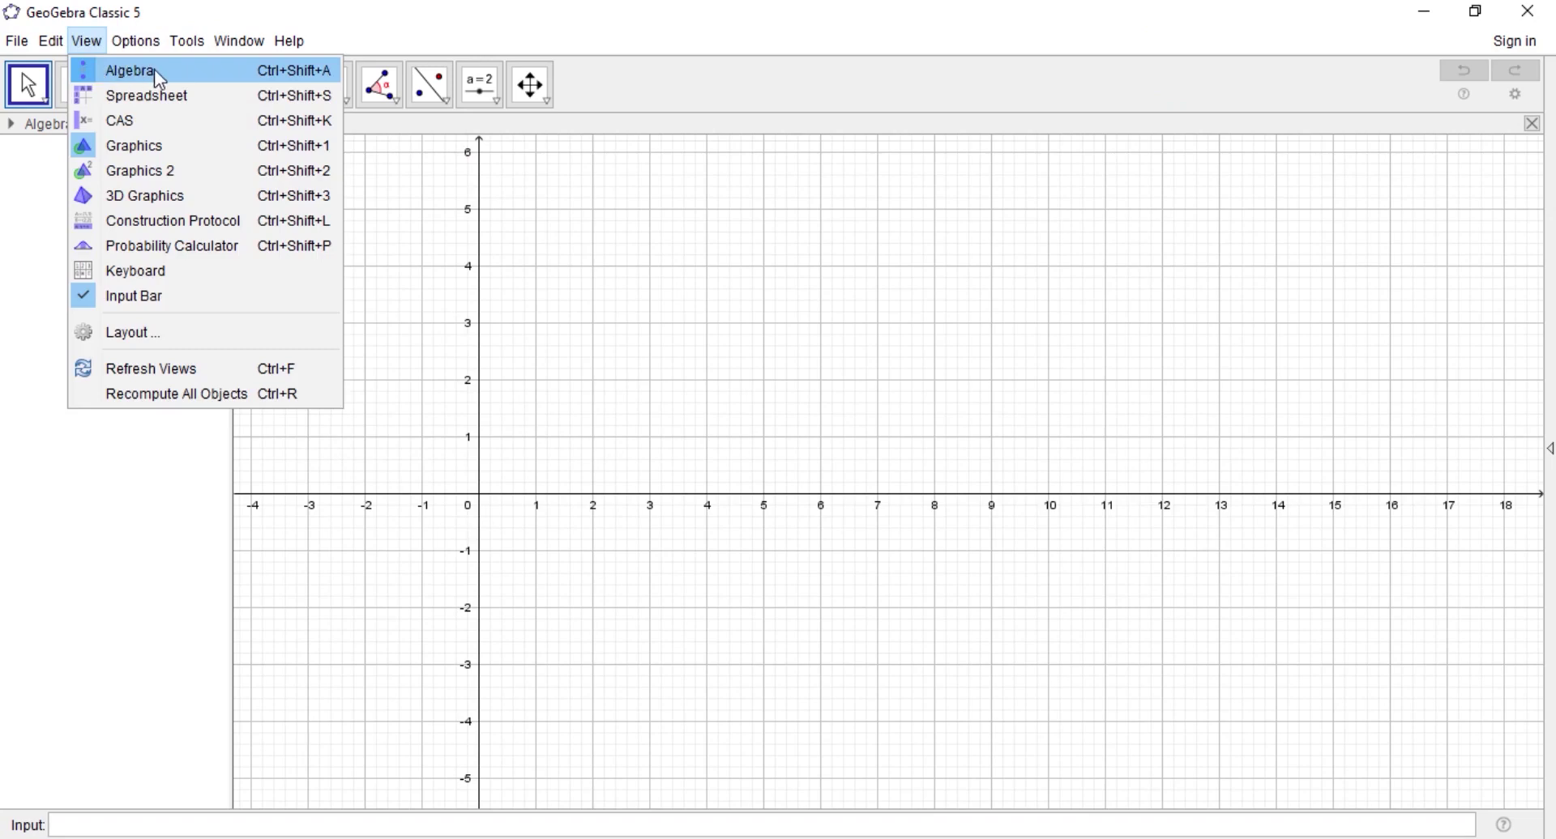
left_click(129, 172)
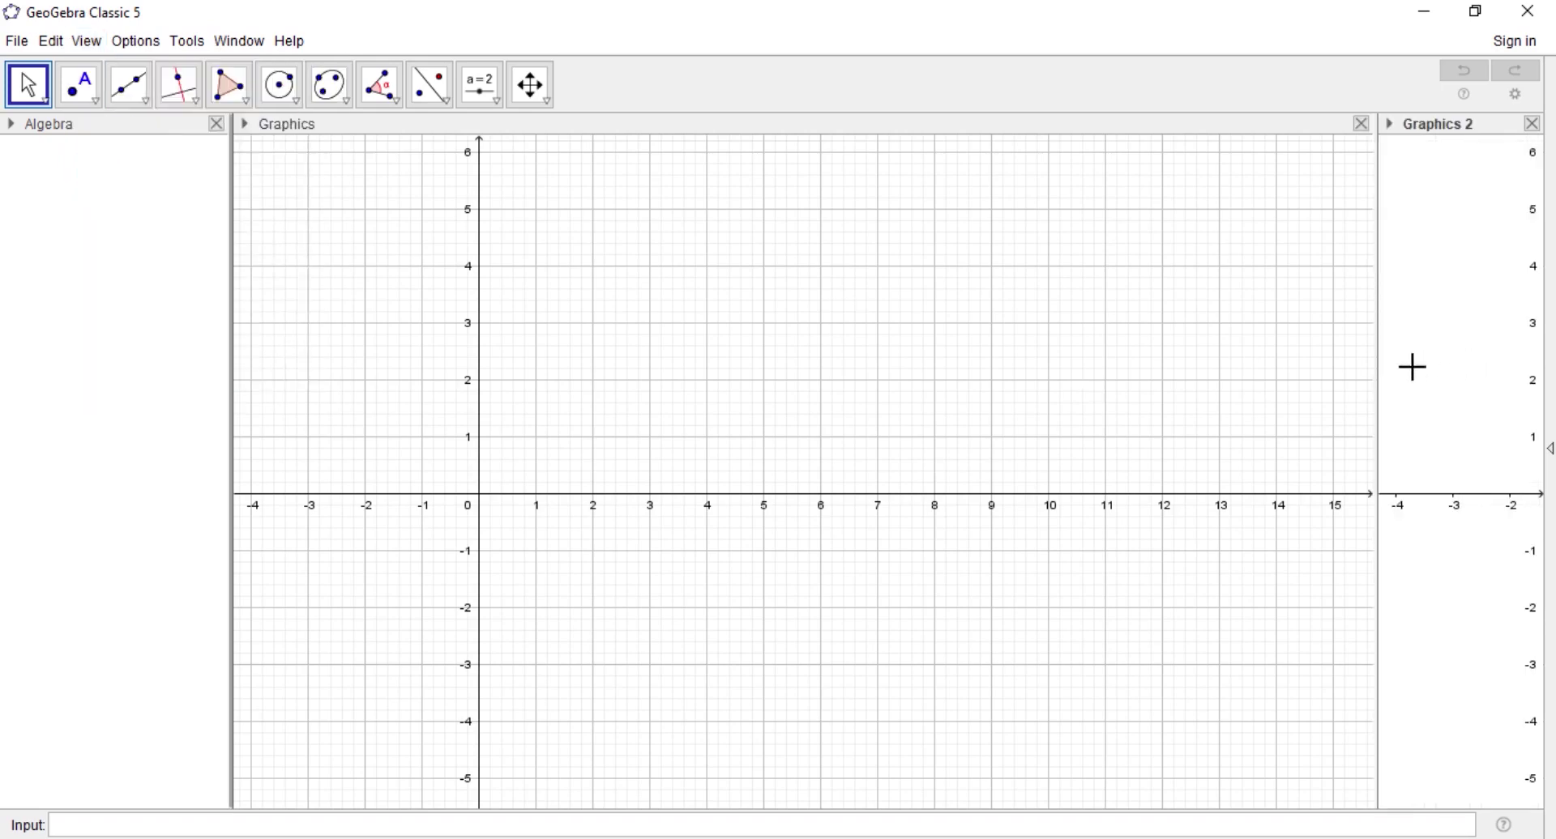
left_click_drag(1377, 381, 979, 441)
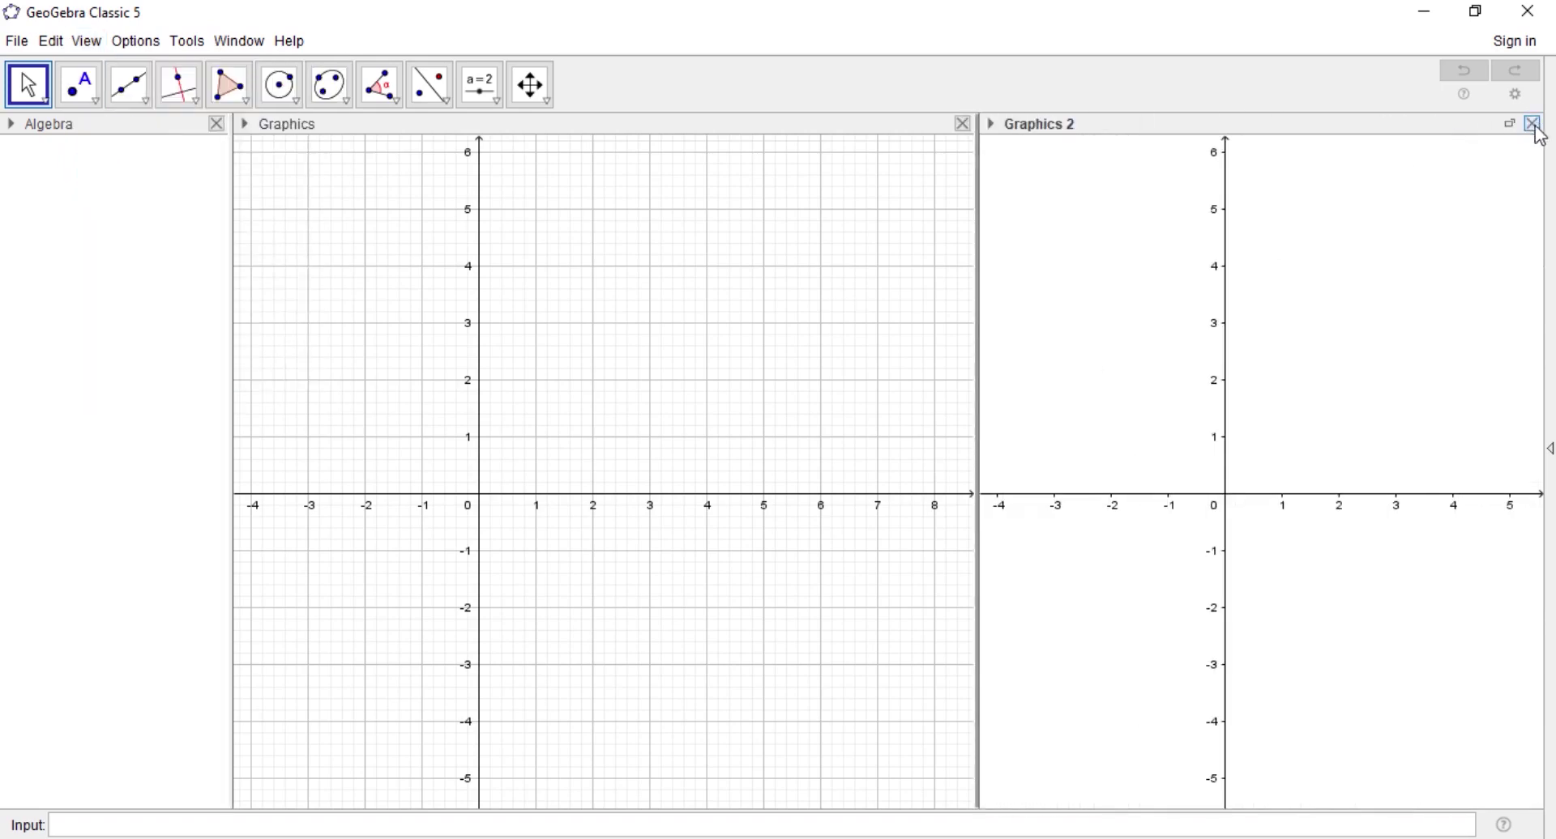
right_click(1281, 352)
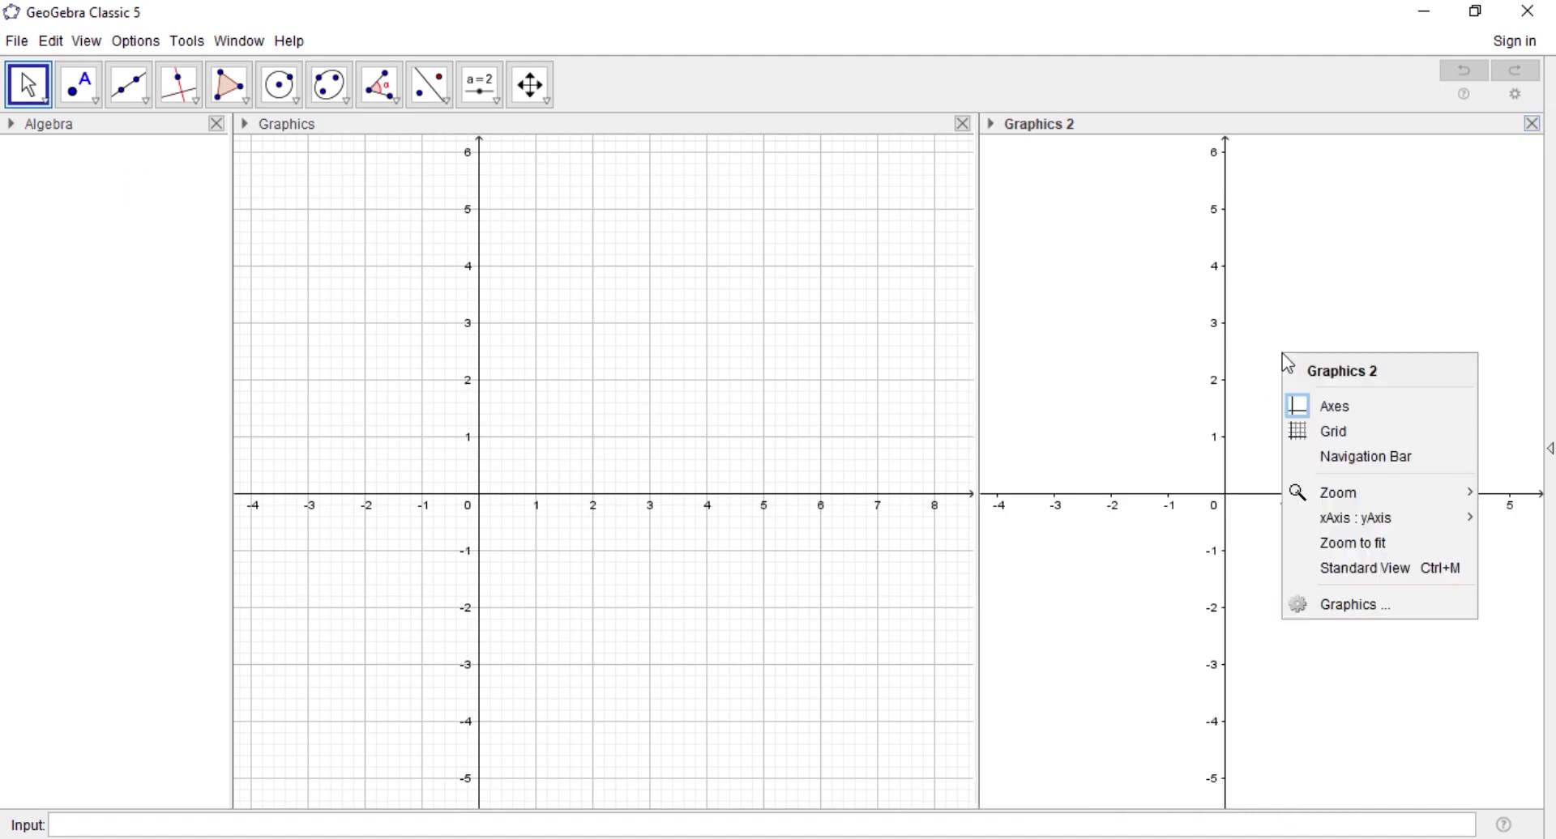
left_click(1320, 427)
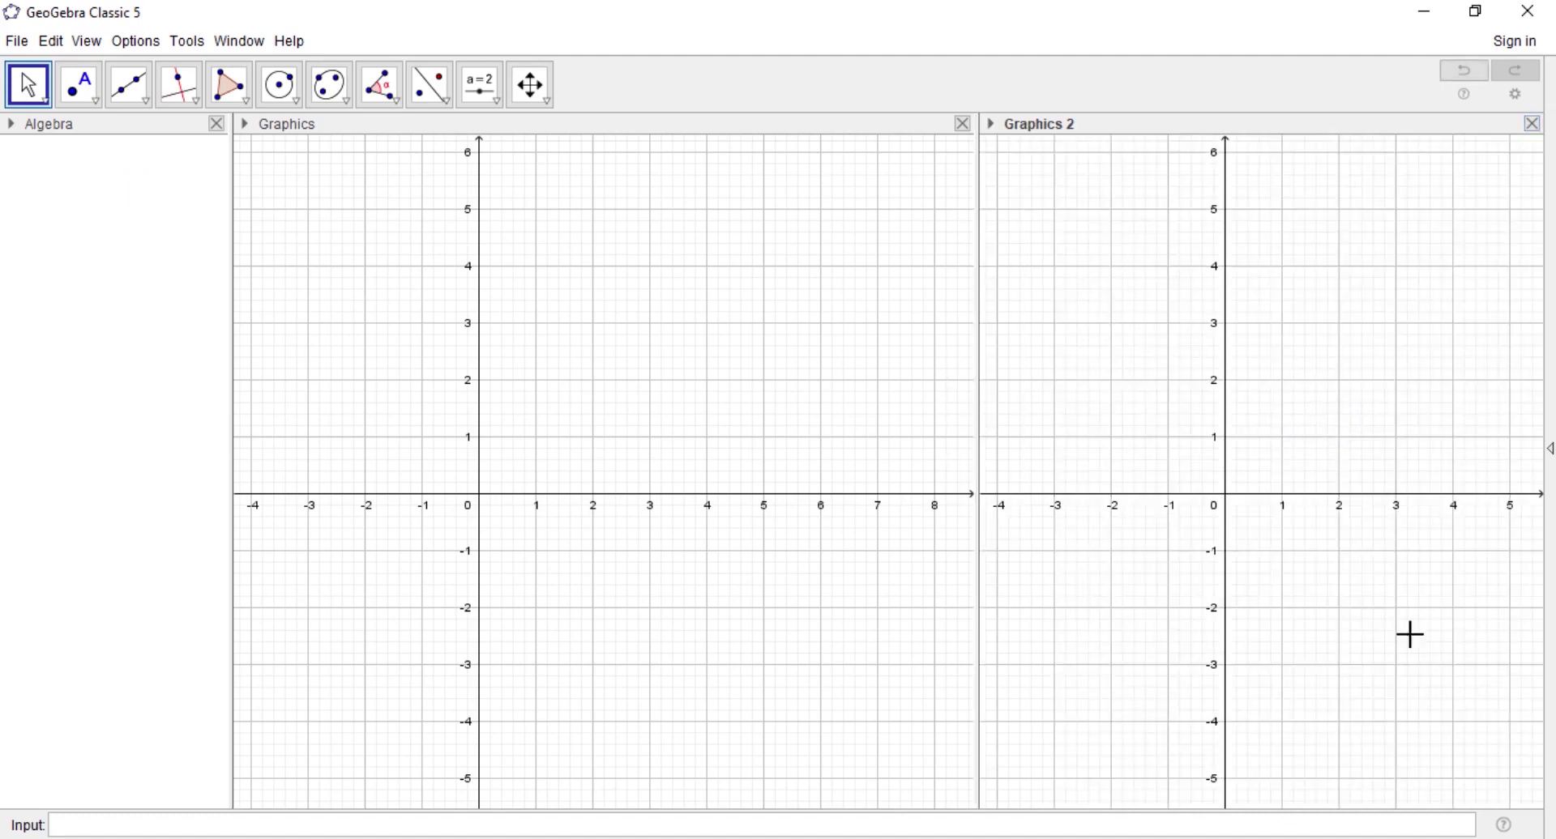
left_click(1535, 124)
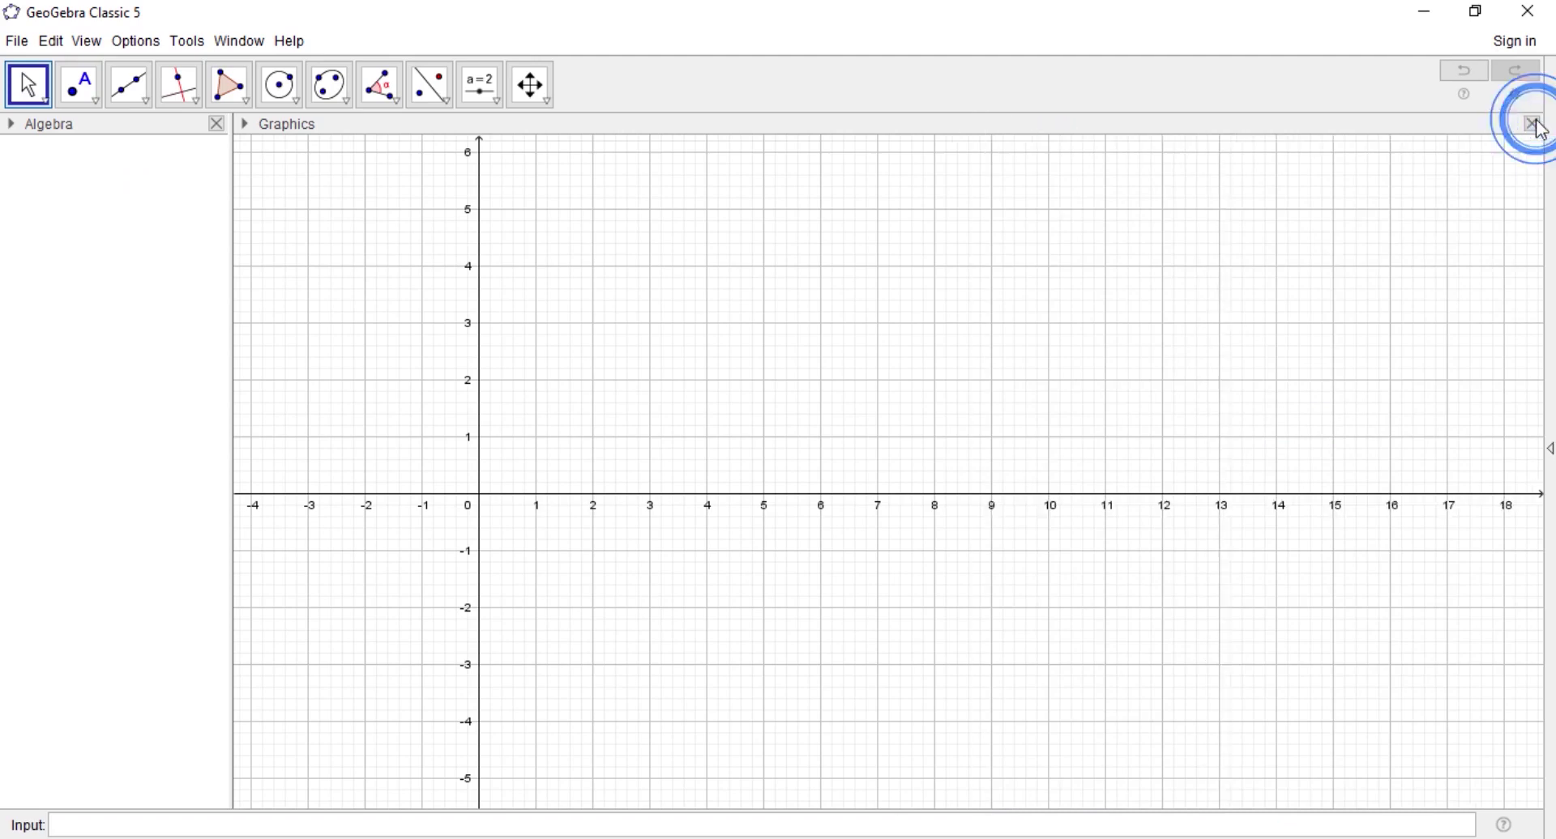
left_click(87, 41)
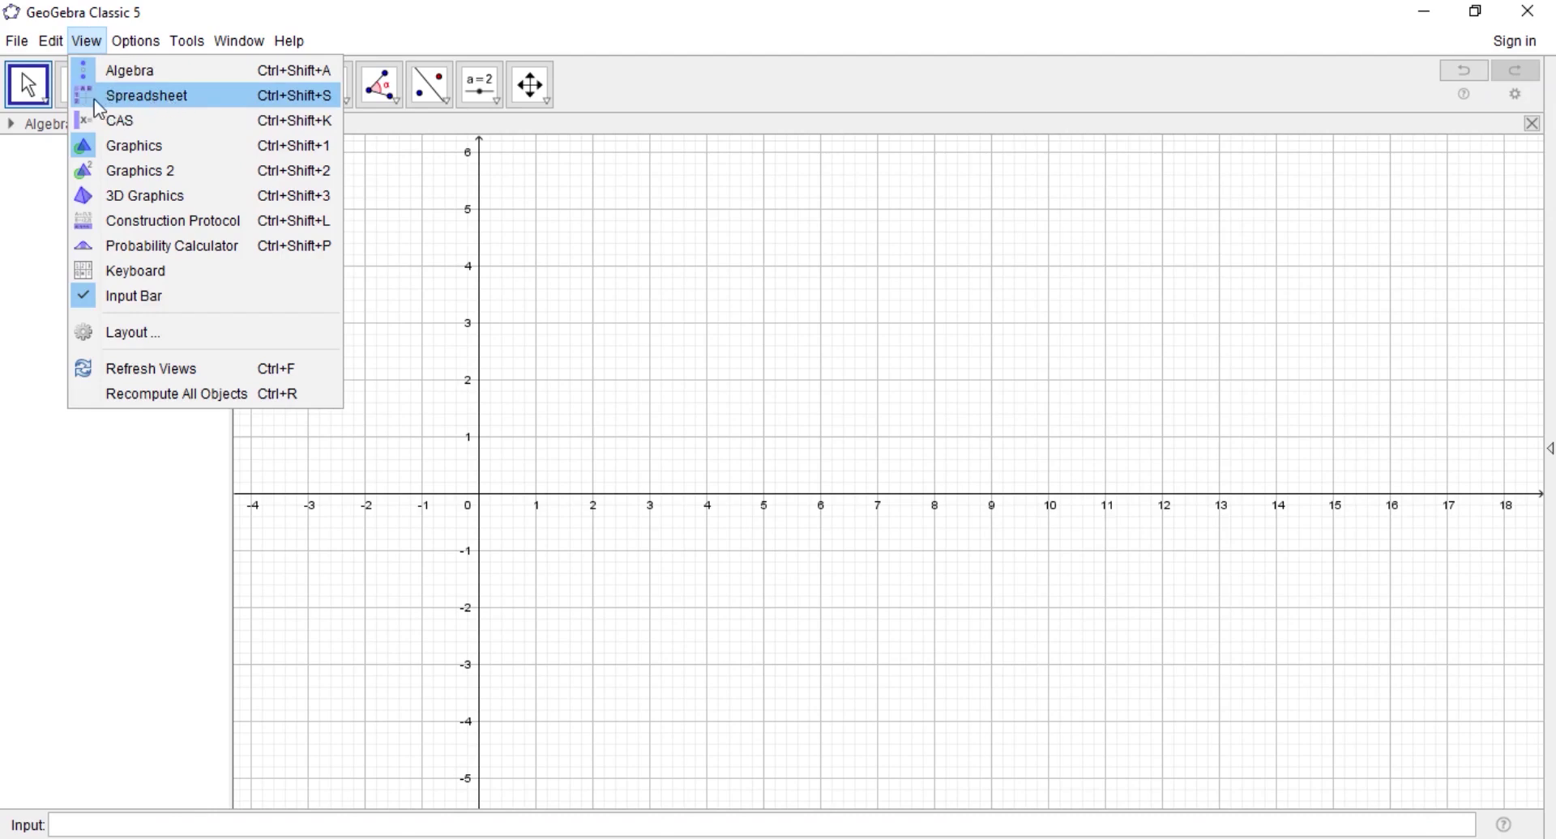
left_click(178, 103)
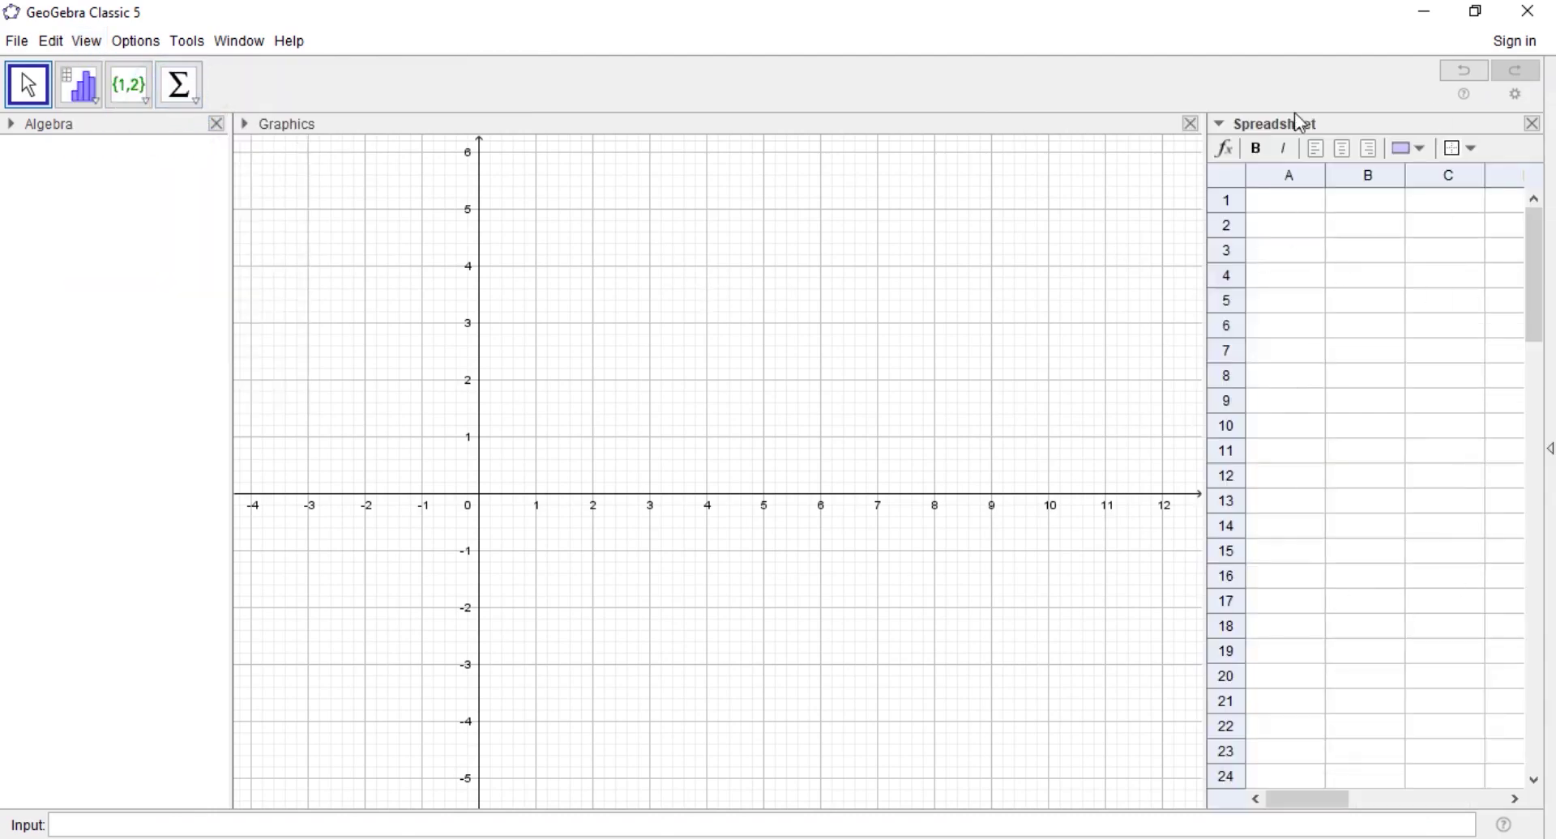
left_click(1440, 235)
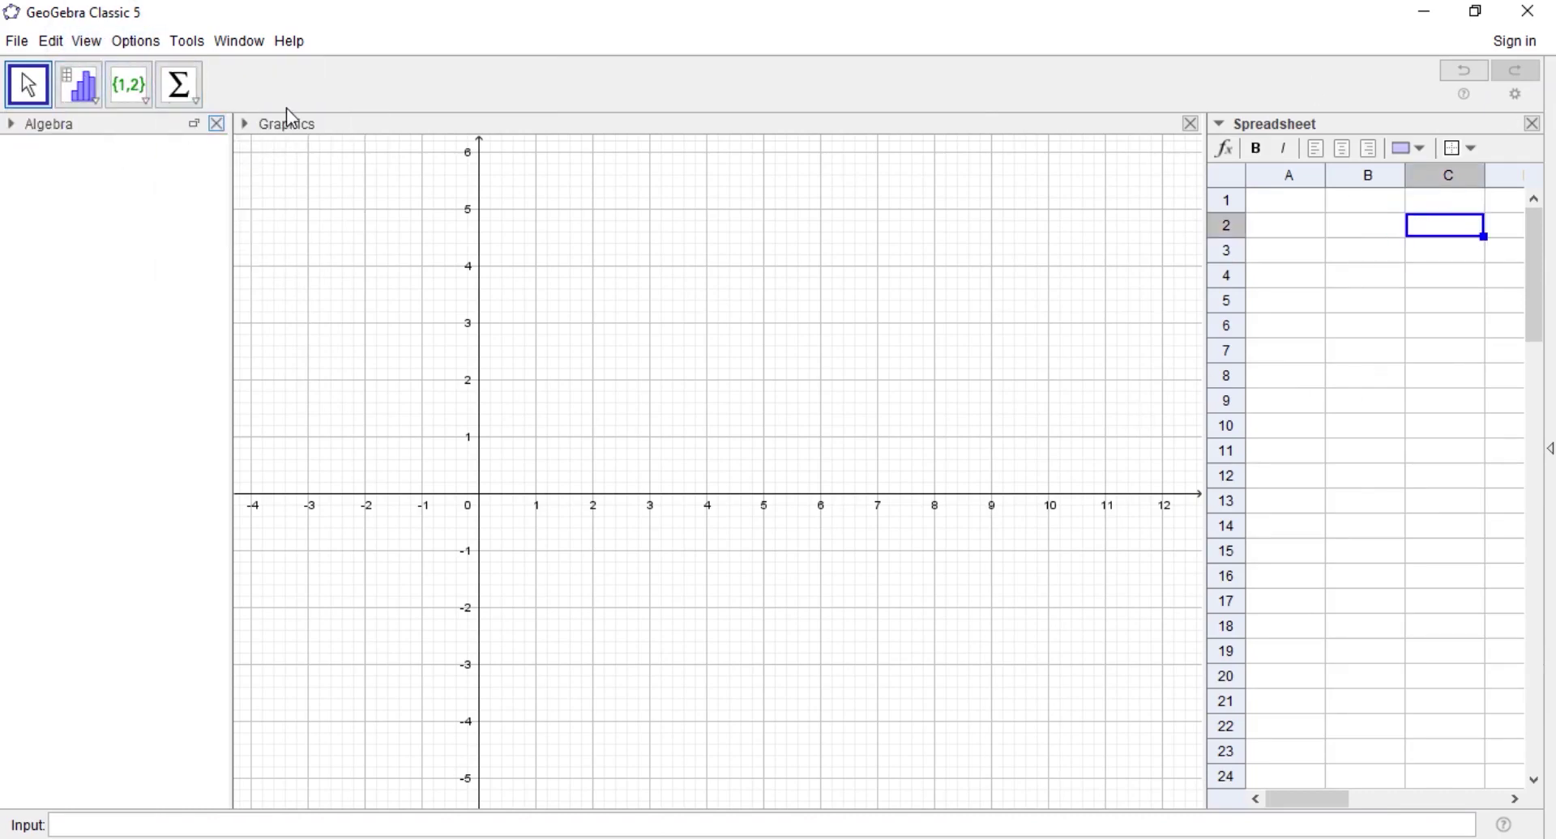
left_click(364, 325)
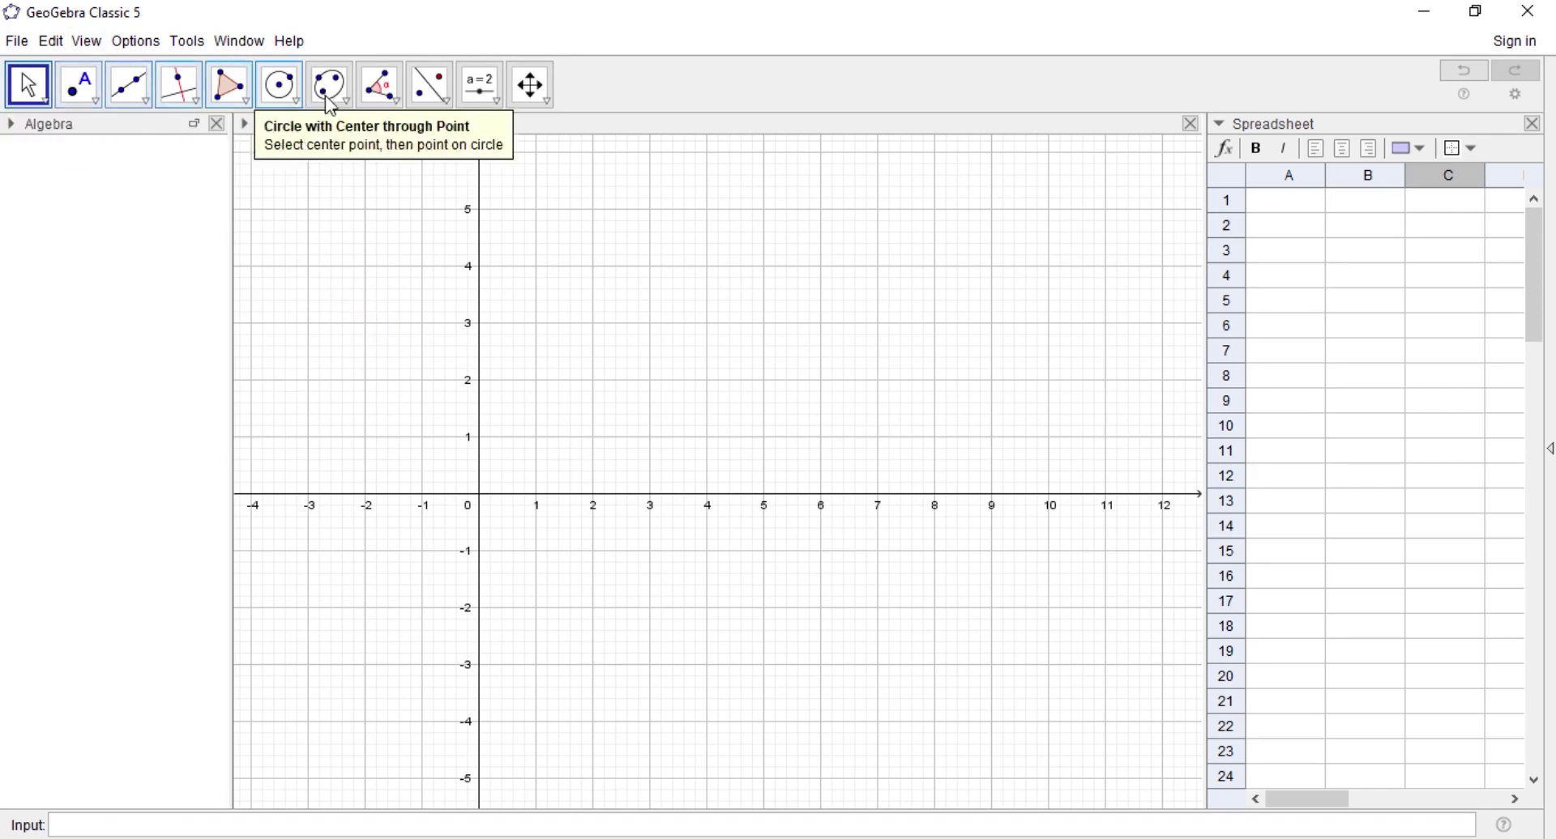
Replace the spreadsheet view with the CAS view beside the graphics.
left_click(1534, 124)
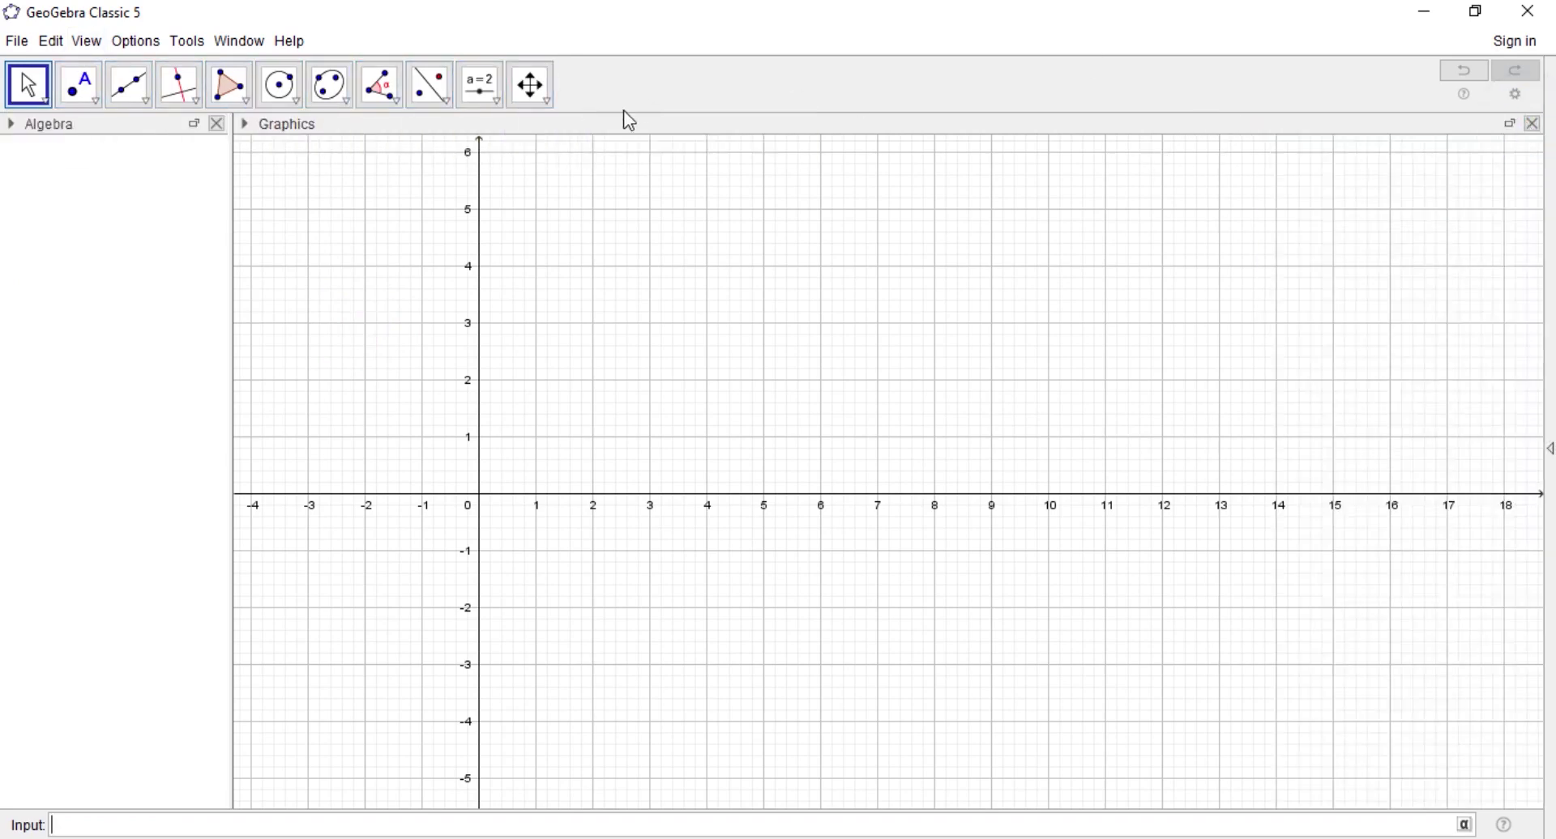
left_click(89, 42)
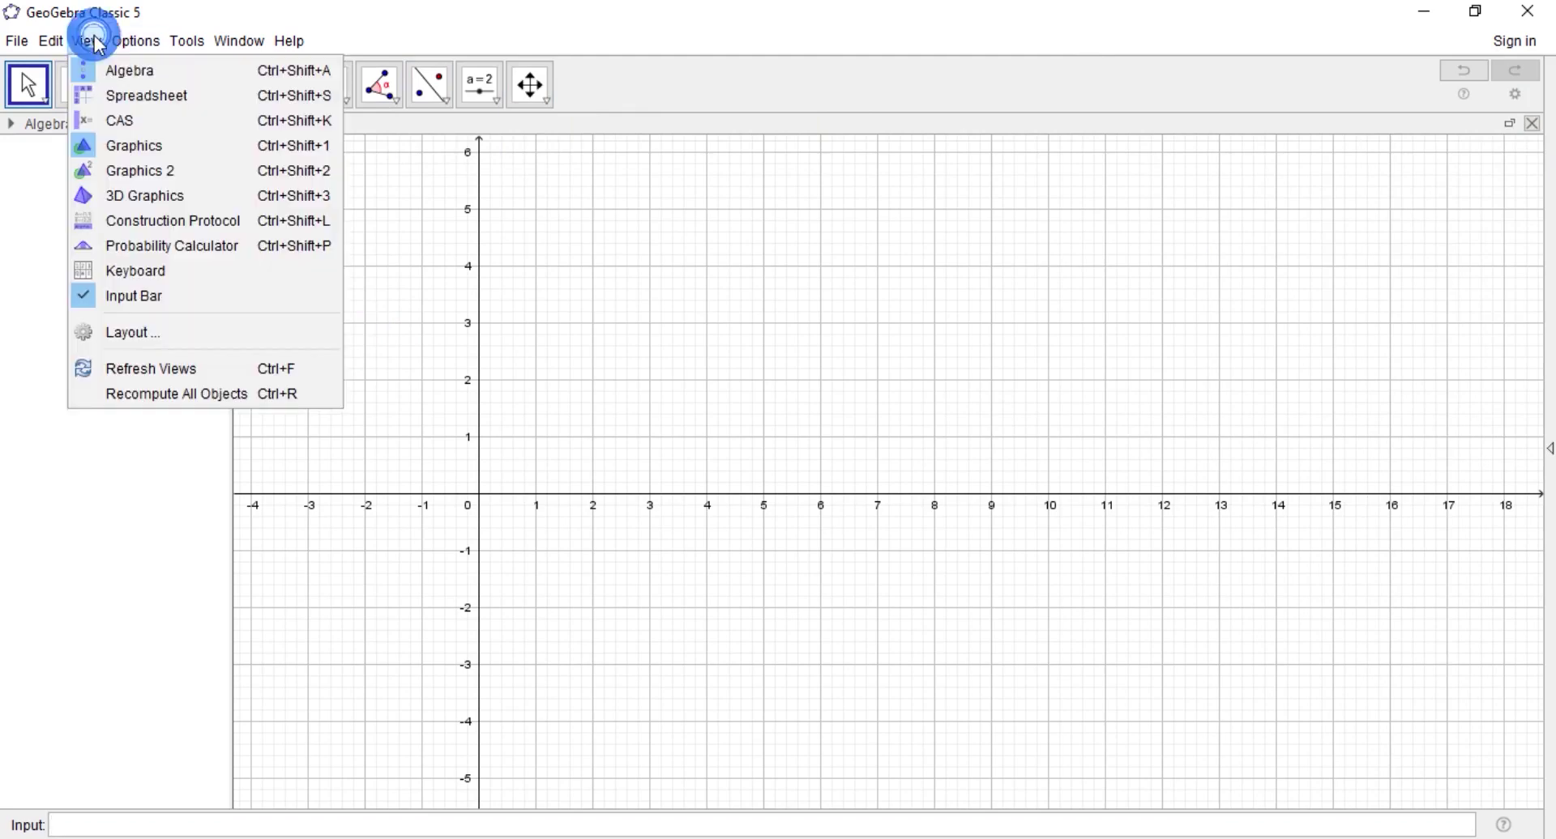
left_click(123, 130)
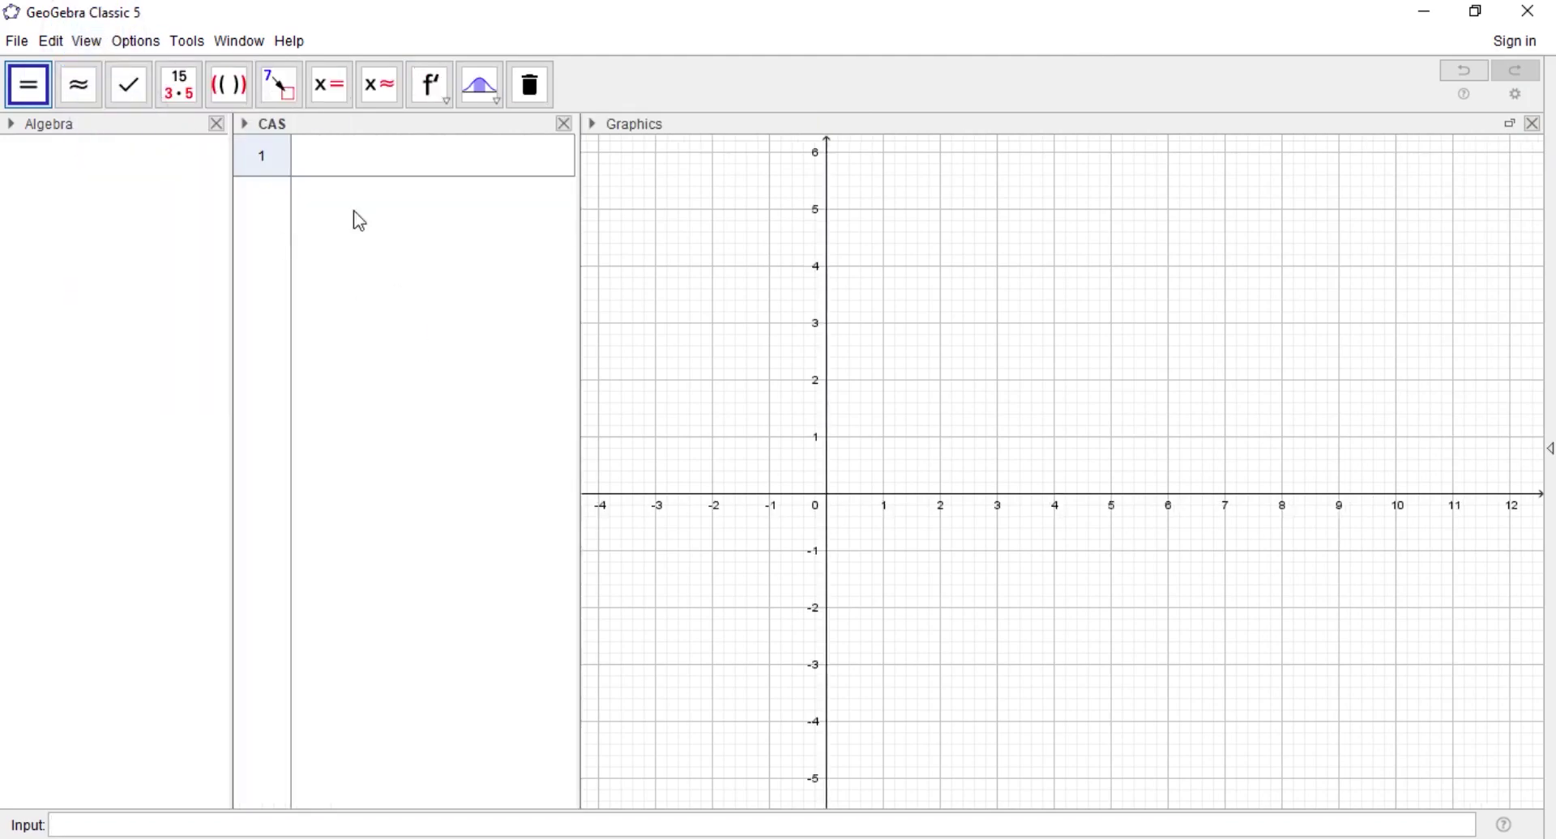
Evaluate 1+1 in CAS row 1 to get 2.
left_click(386, 157)
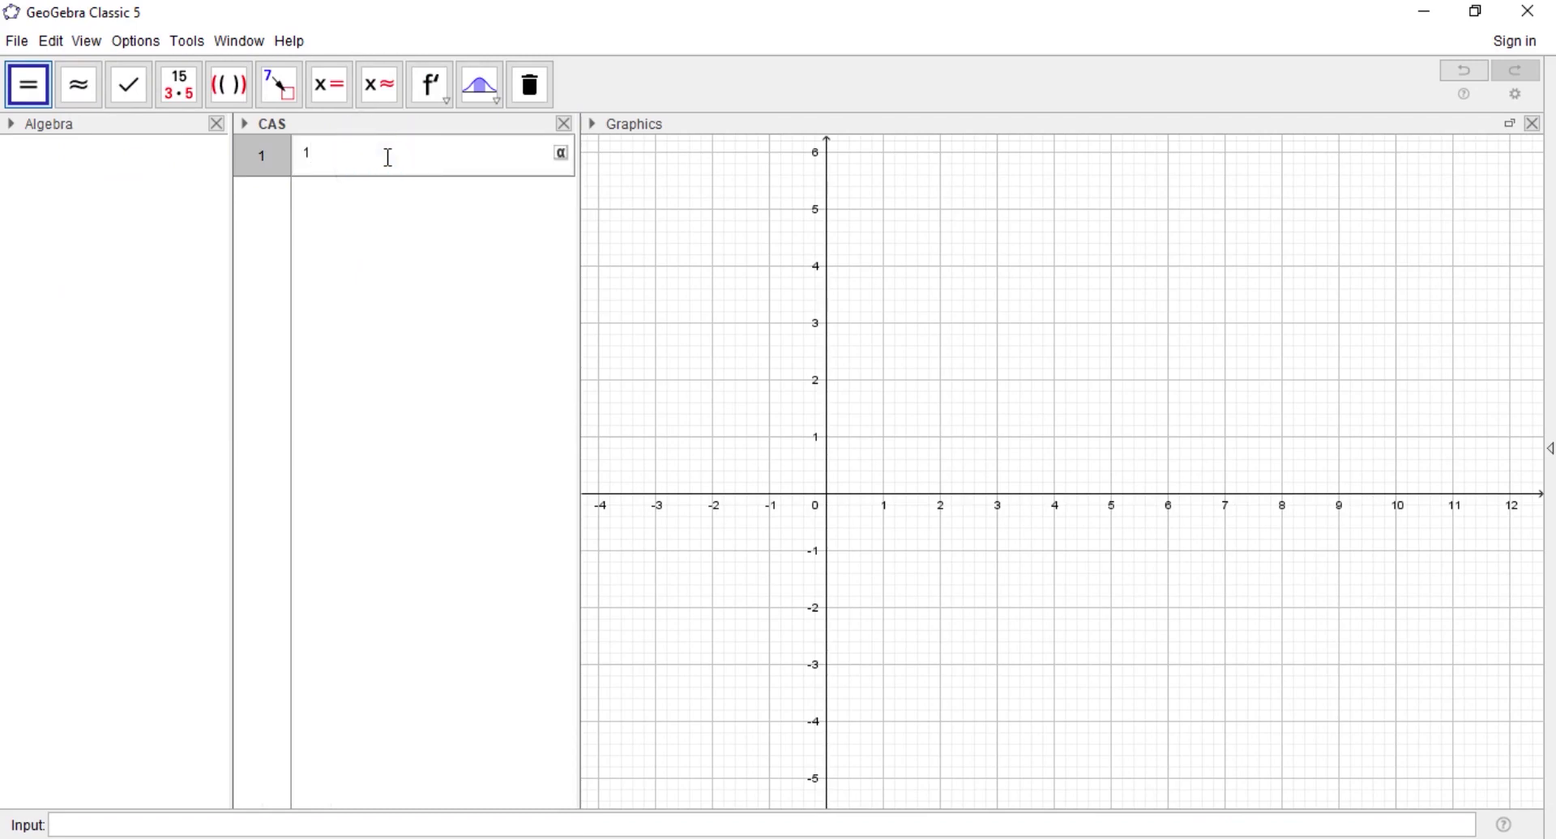
type("1+1")
key("Return")
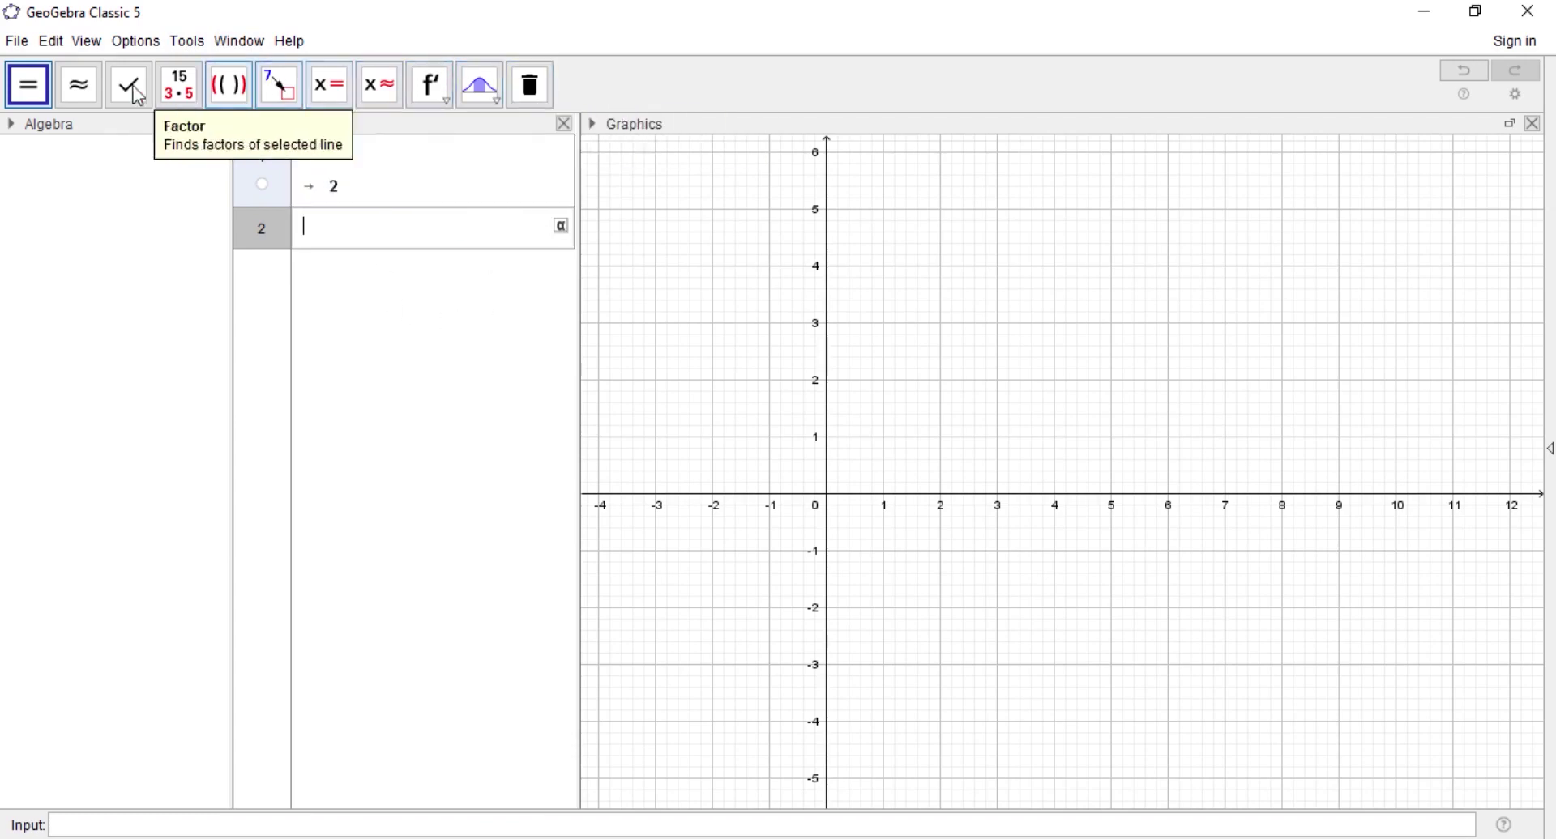
Close the CAS panel, then browse the View and Options menus without changing anything.
left_click(658, 176)
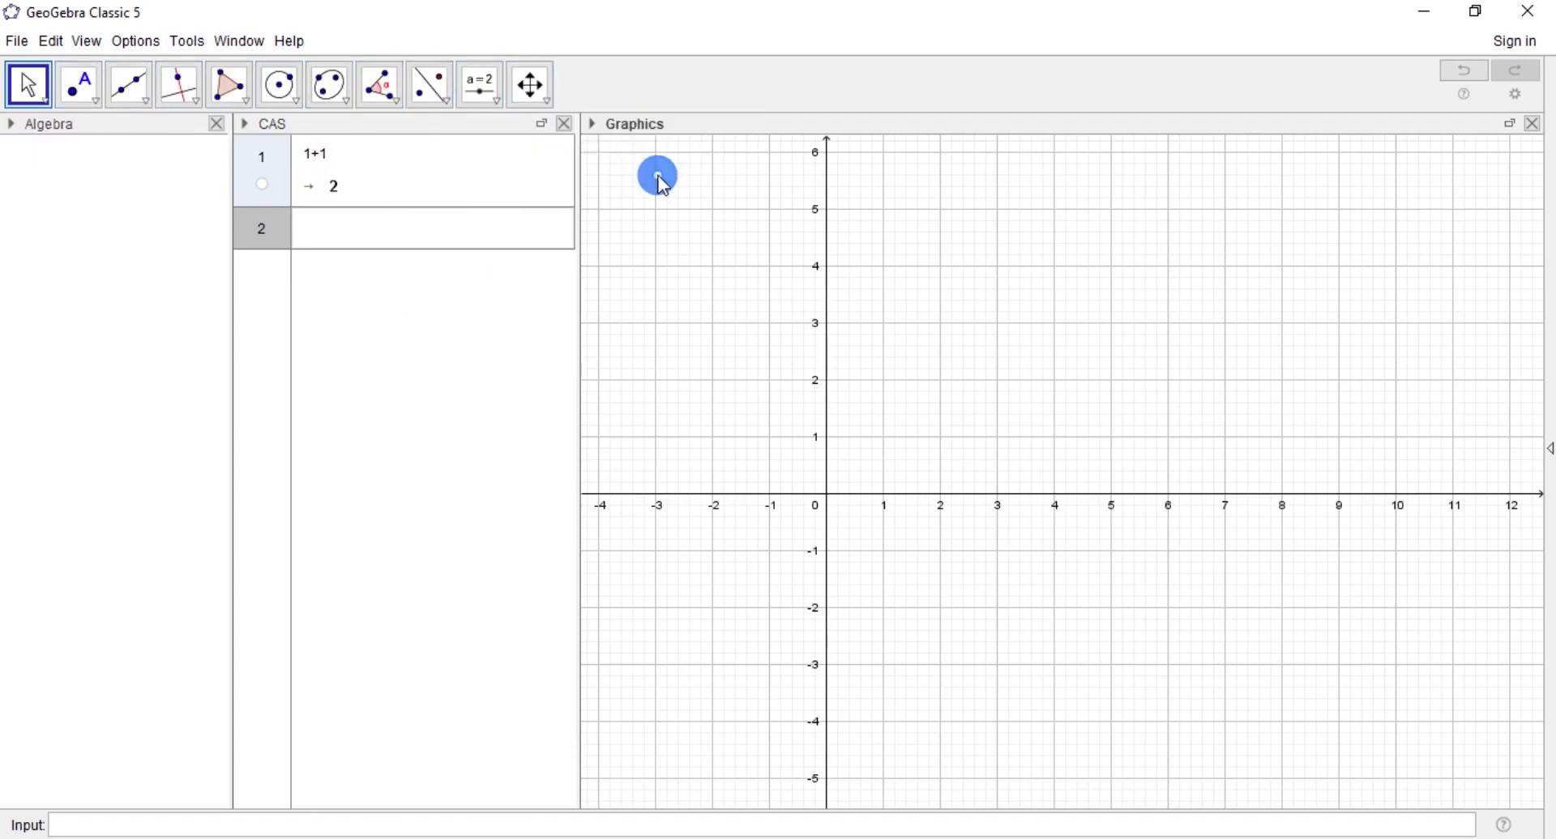
left_click(567, 125)
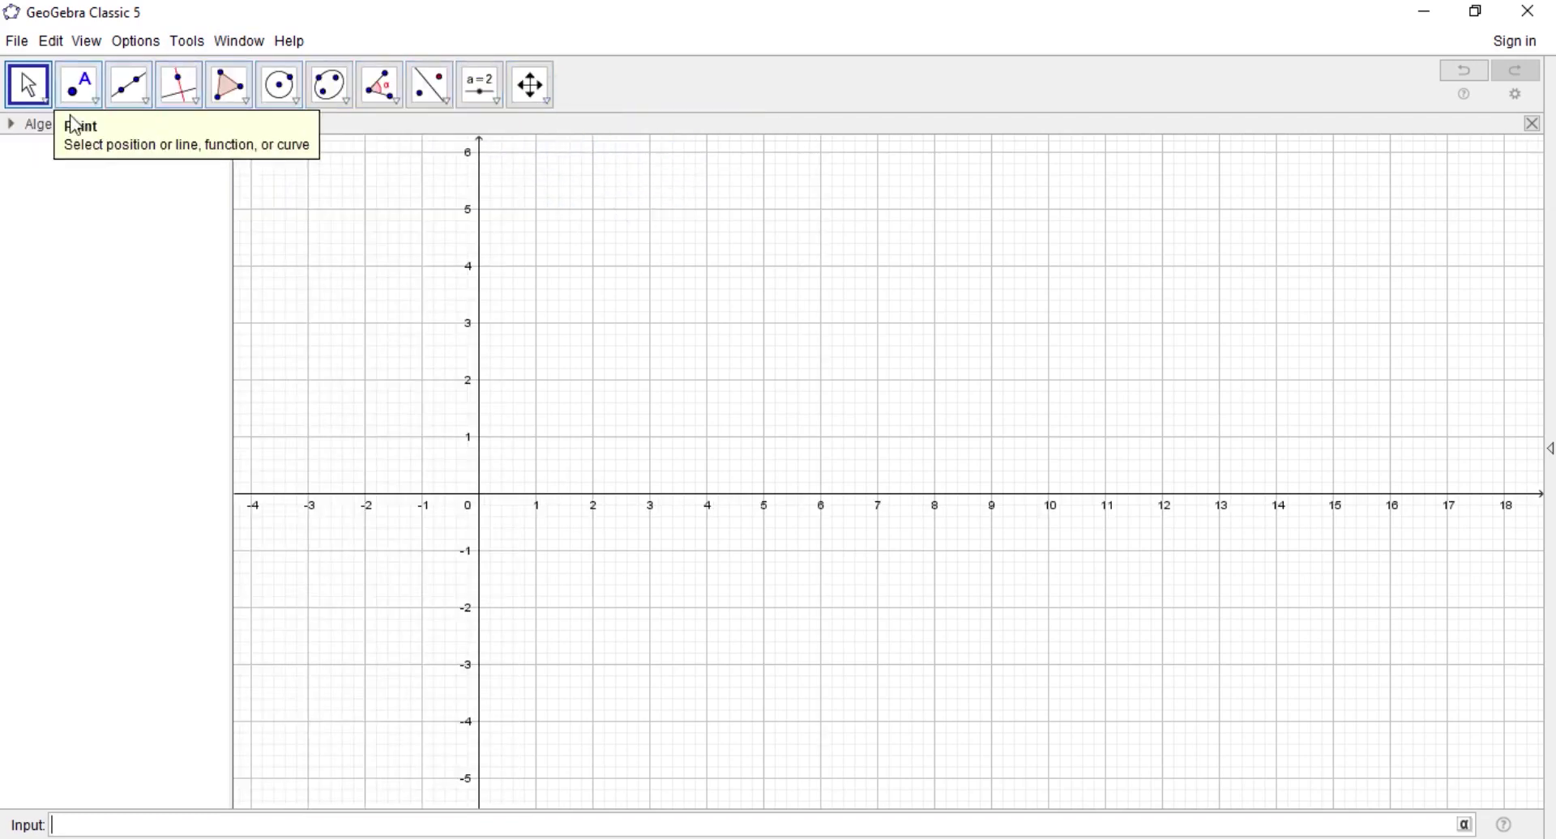
left_click(86, 41)
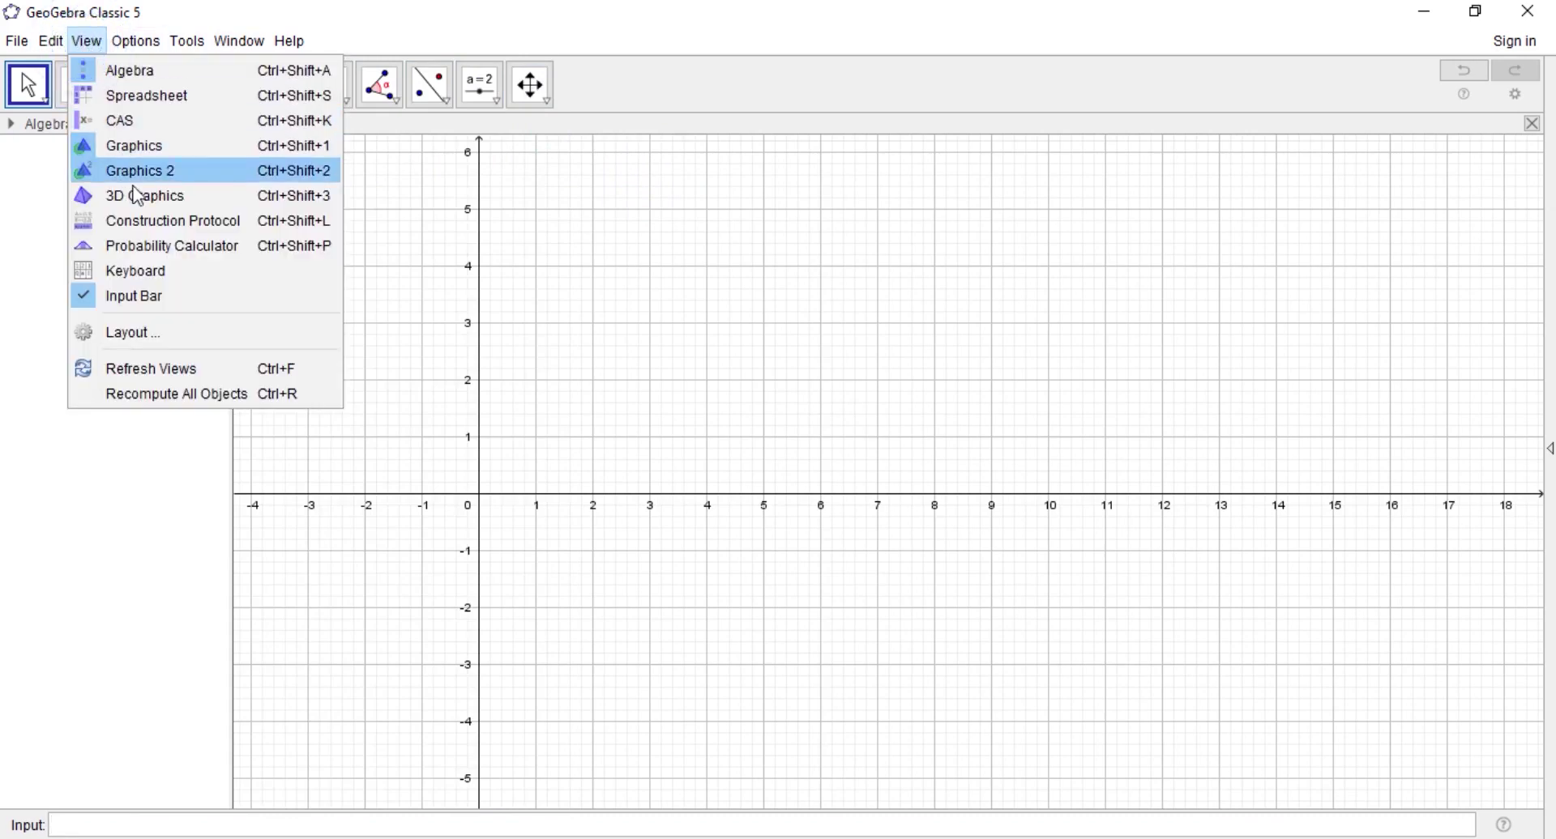
left_click(136, 41)
left_click(138, 42)
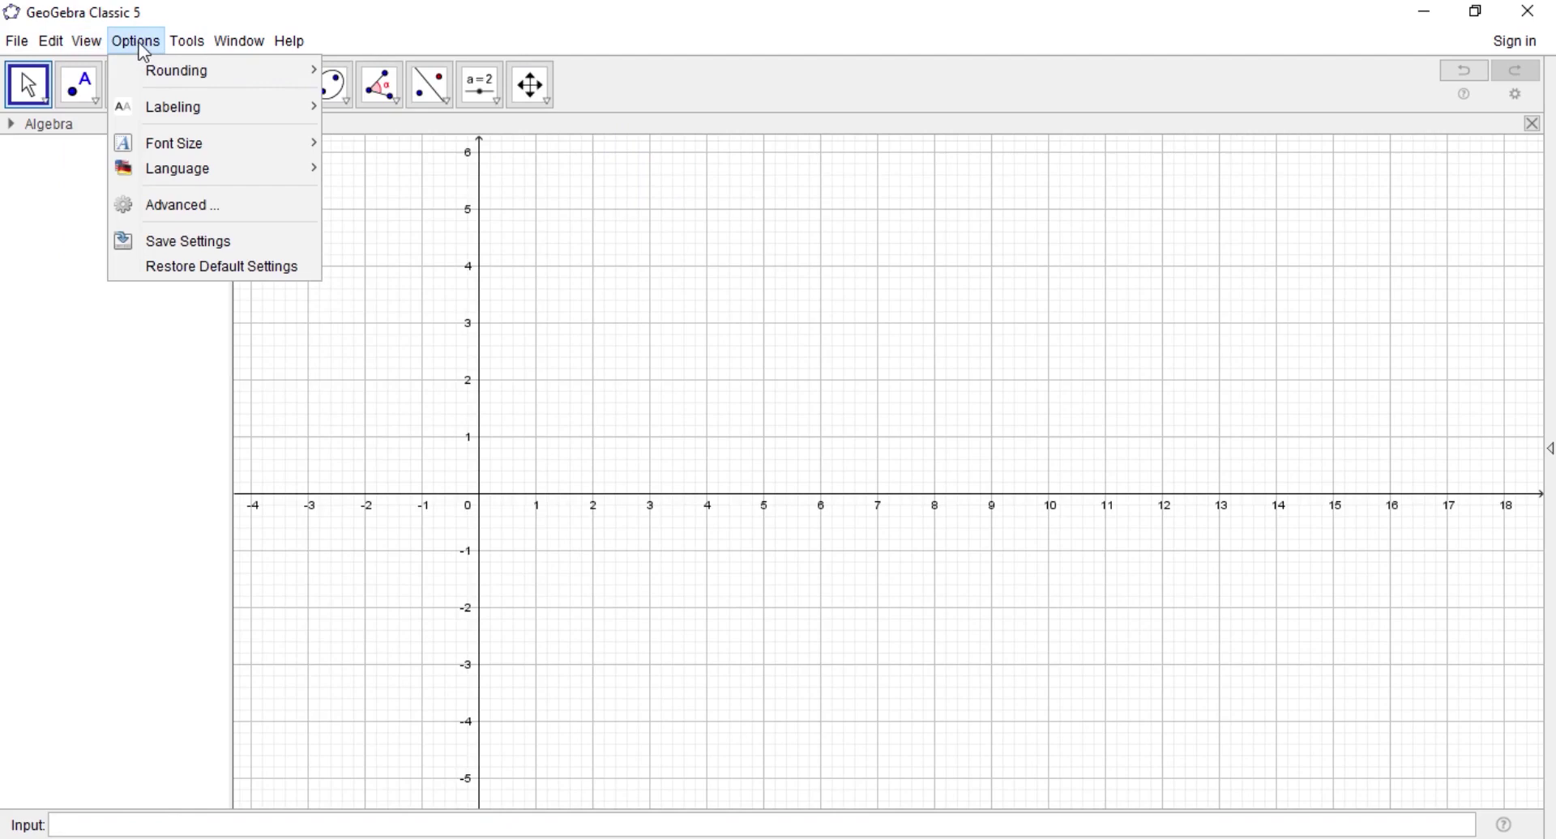
mouse_move(169, 84)
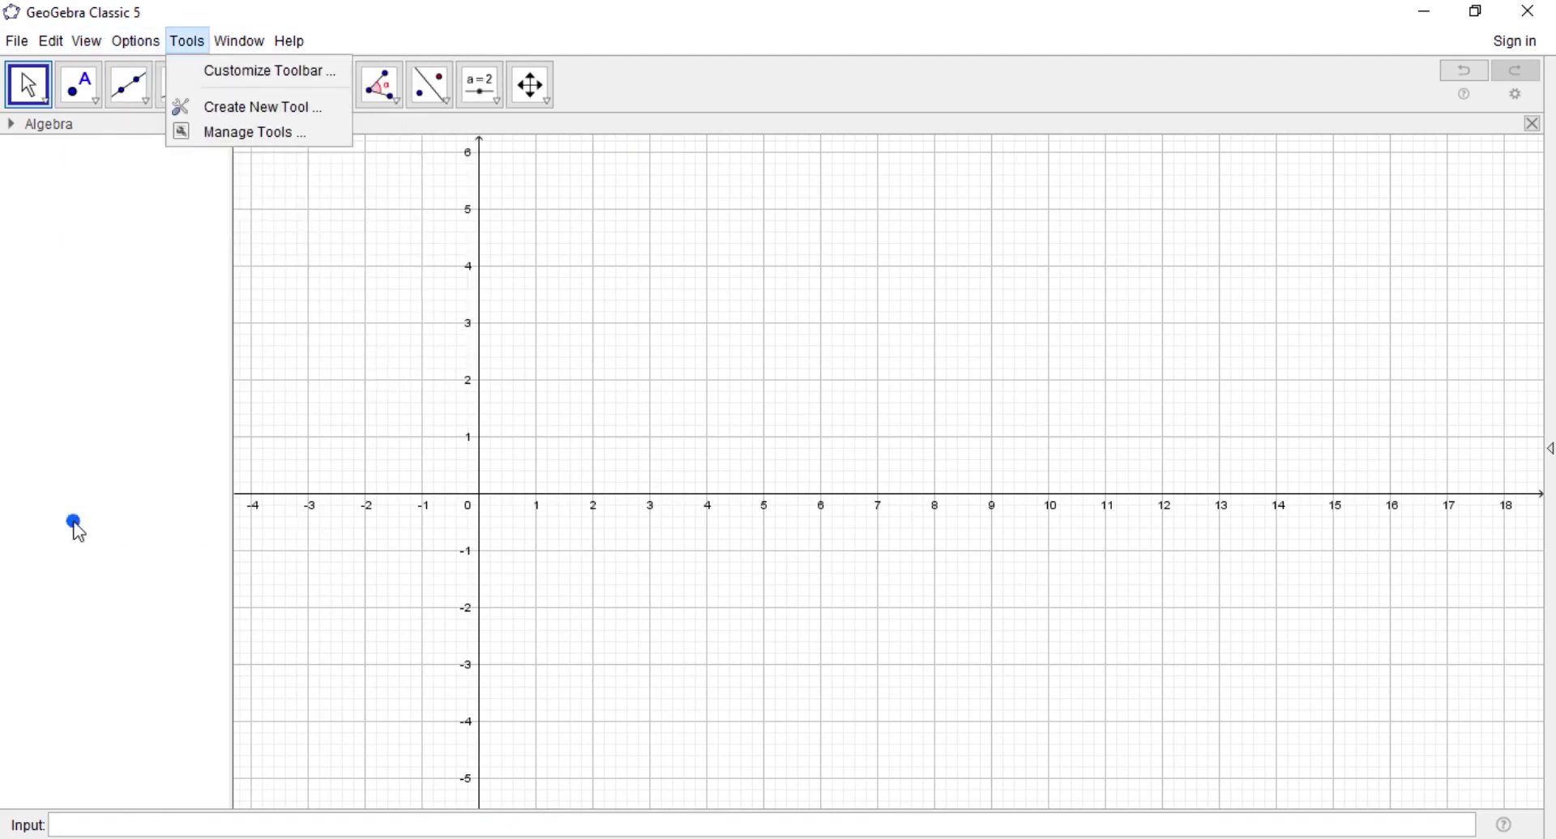
left_click(74, 527)
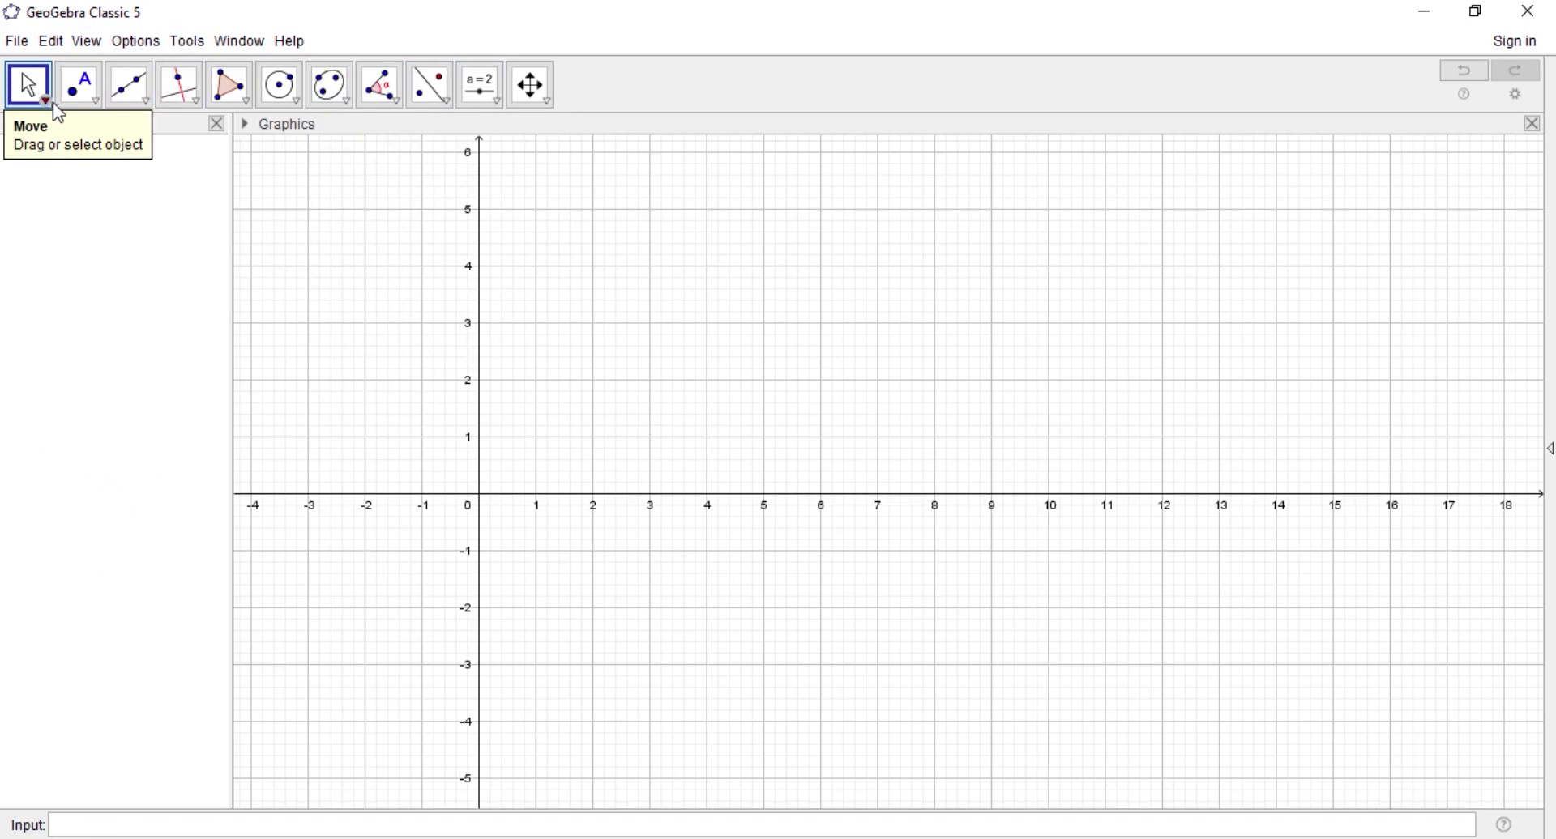
Place points A(-1.14, 2.32), B(4.8, 2.98), C(7.64, -4.58) and D(3.14, -2.88) with the Point tool.
left_click(47, 103)
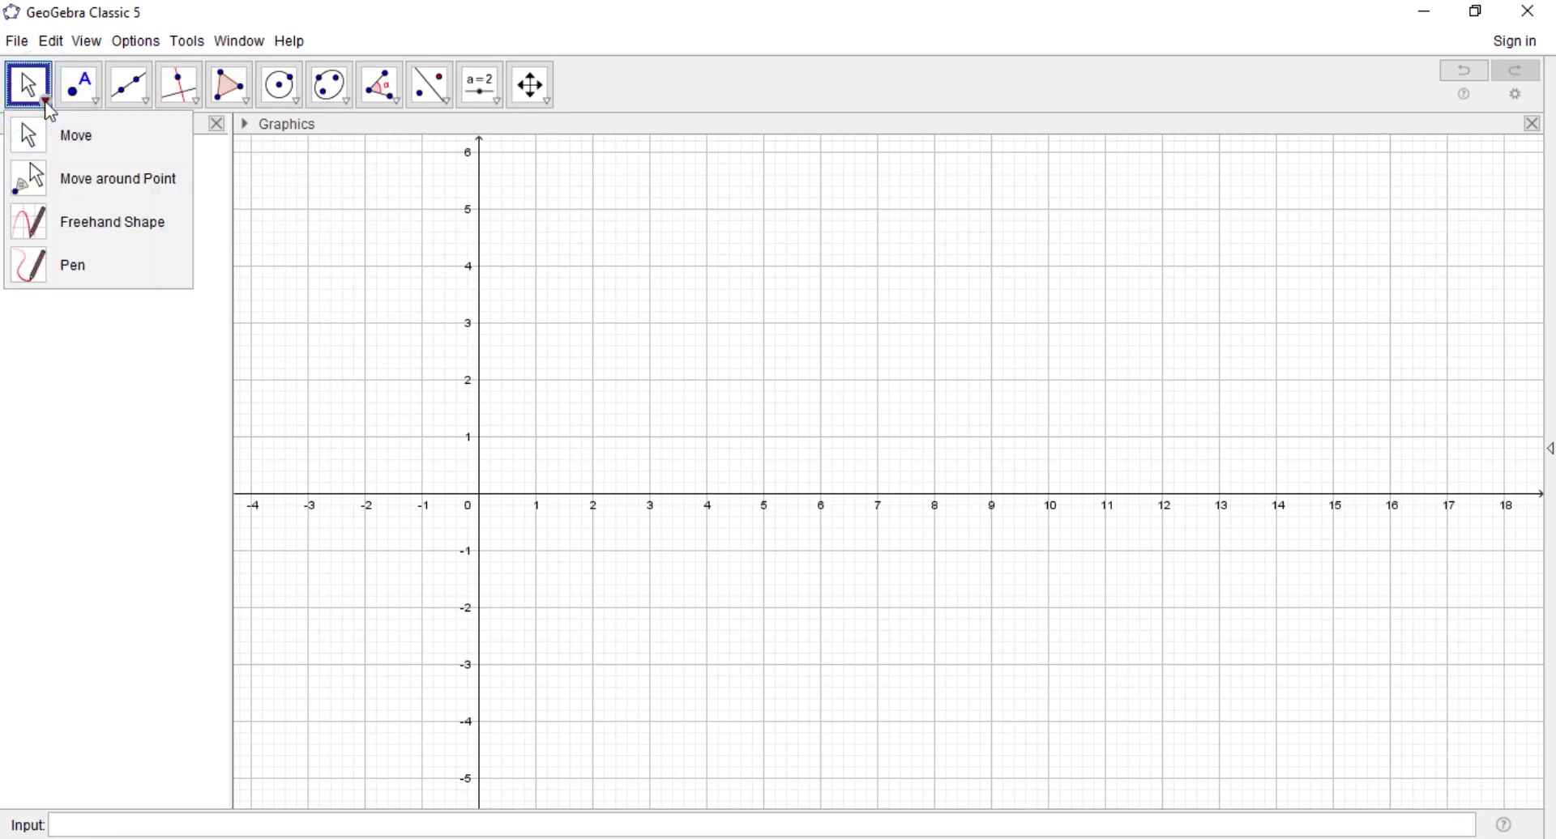
left_click(96, 100)
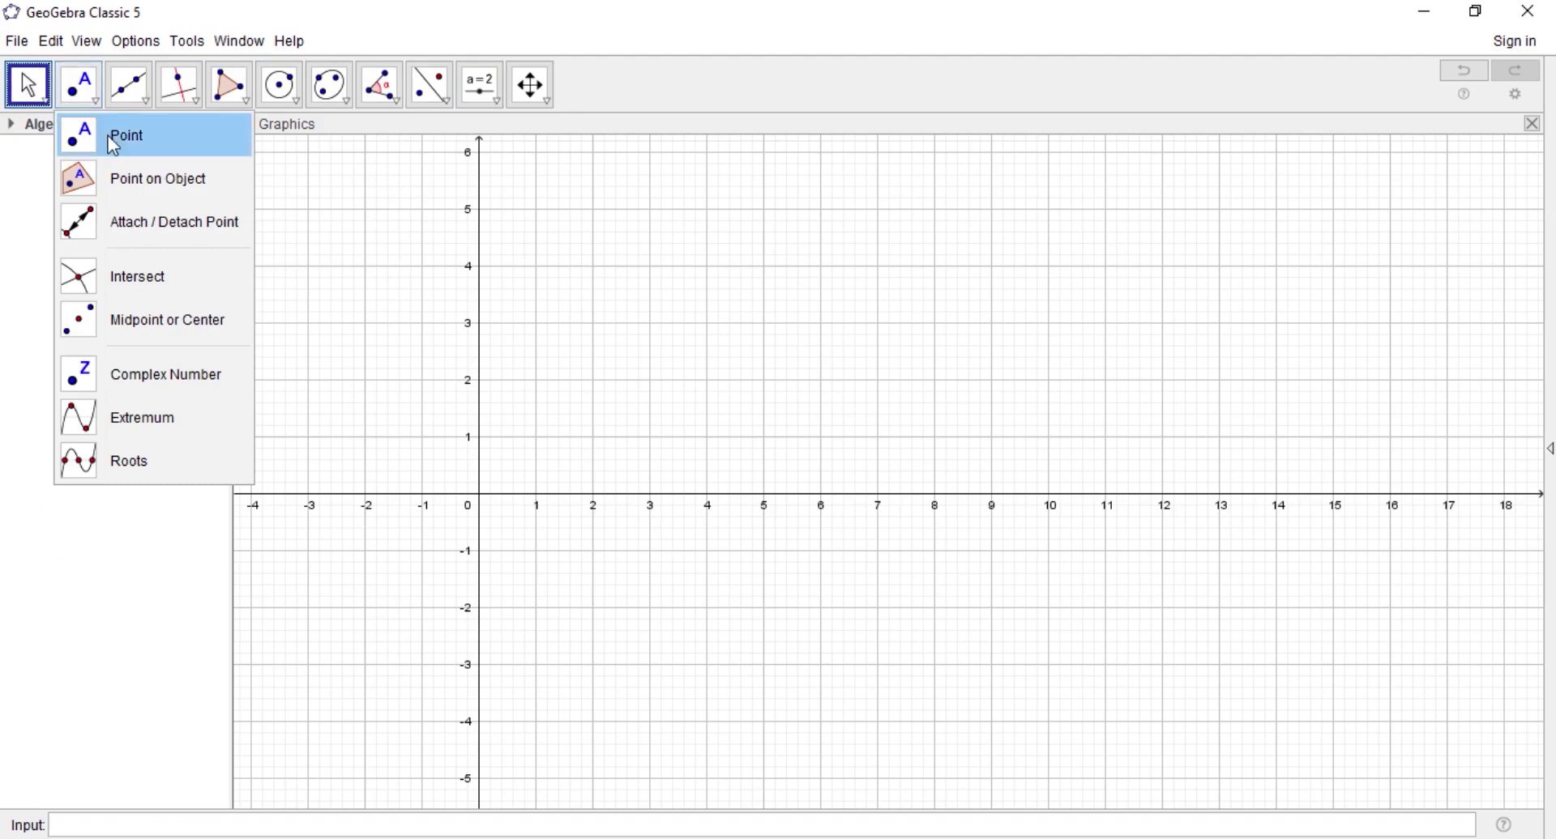
left_click(110, 137)
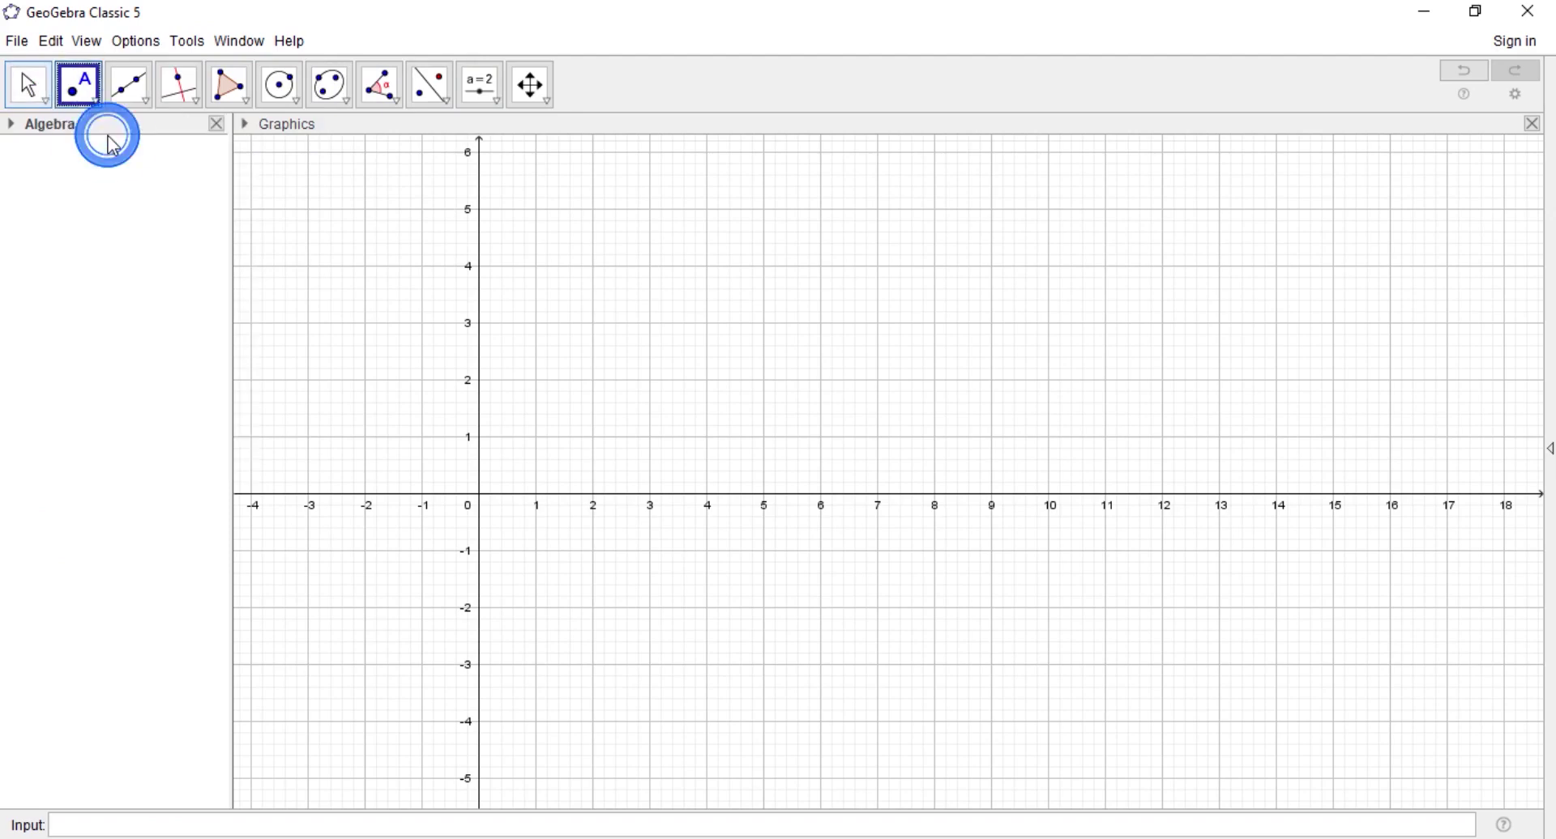
left_click(414, 361)
left_click(752, 324)
left_click(914, 754)
left_click(658, 657)
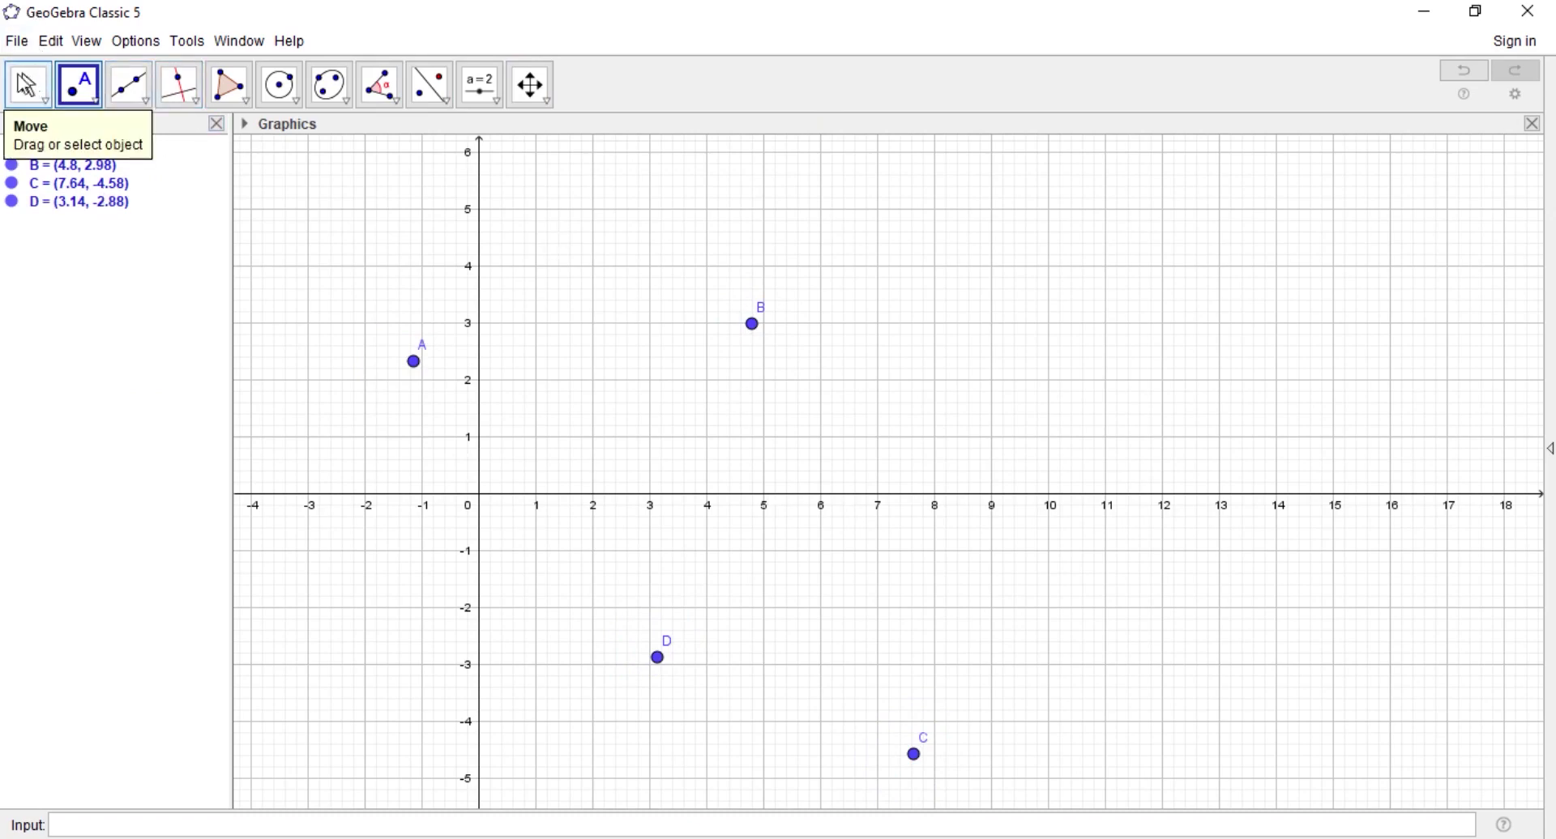
Browse the Move, Line and other toolbar tool groups without creating anything.
left_click(27, 86)
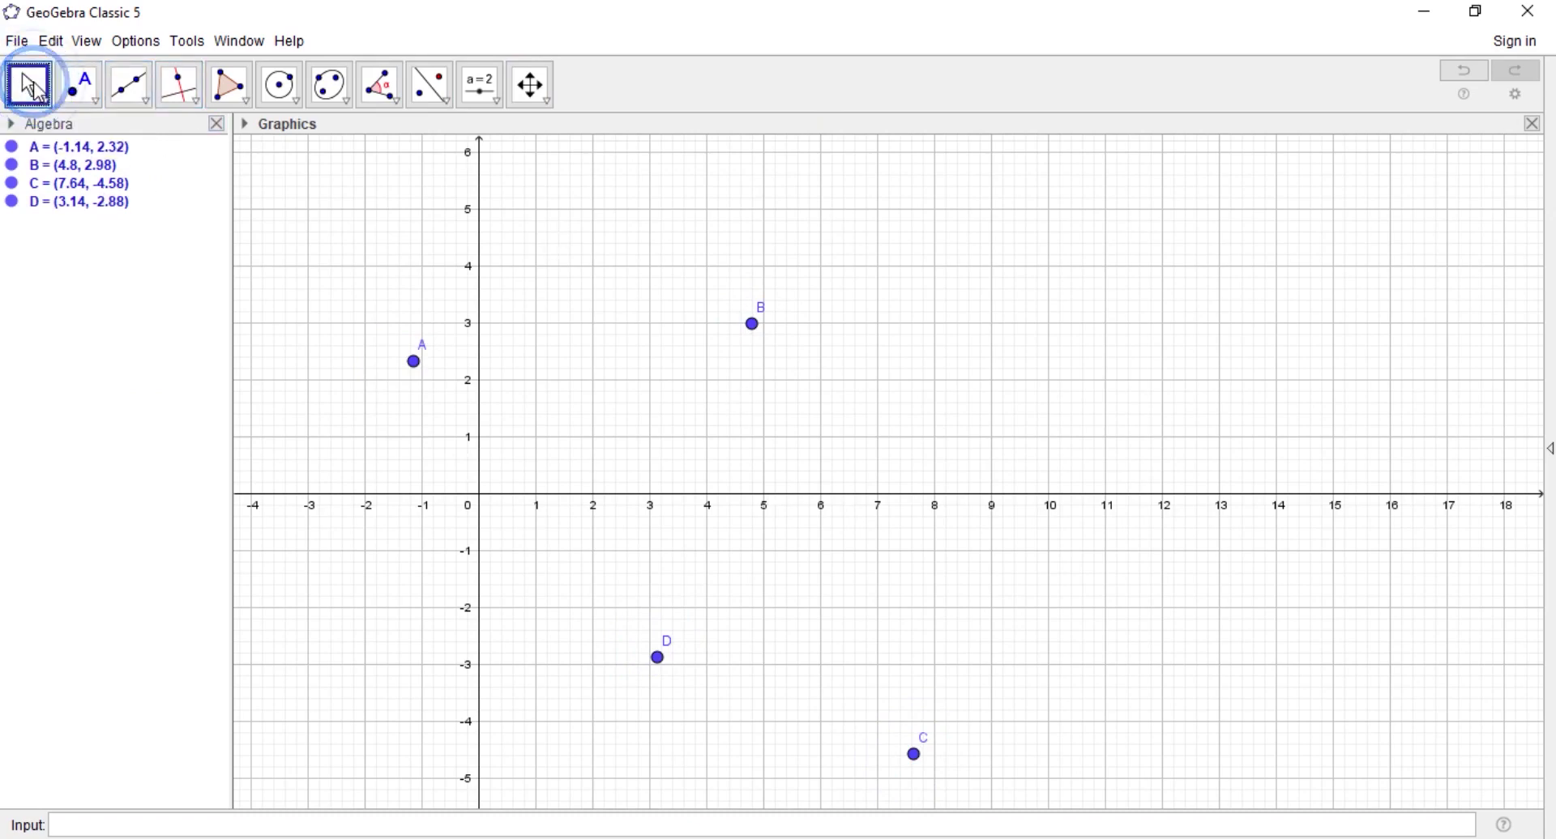
left_click(38, 92)
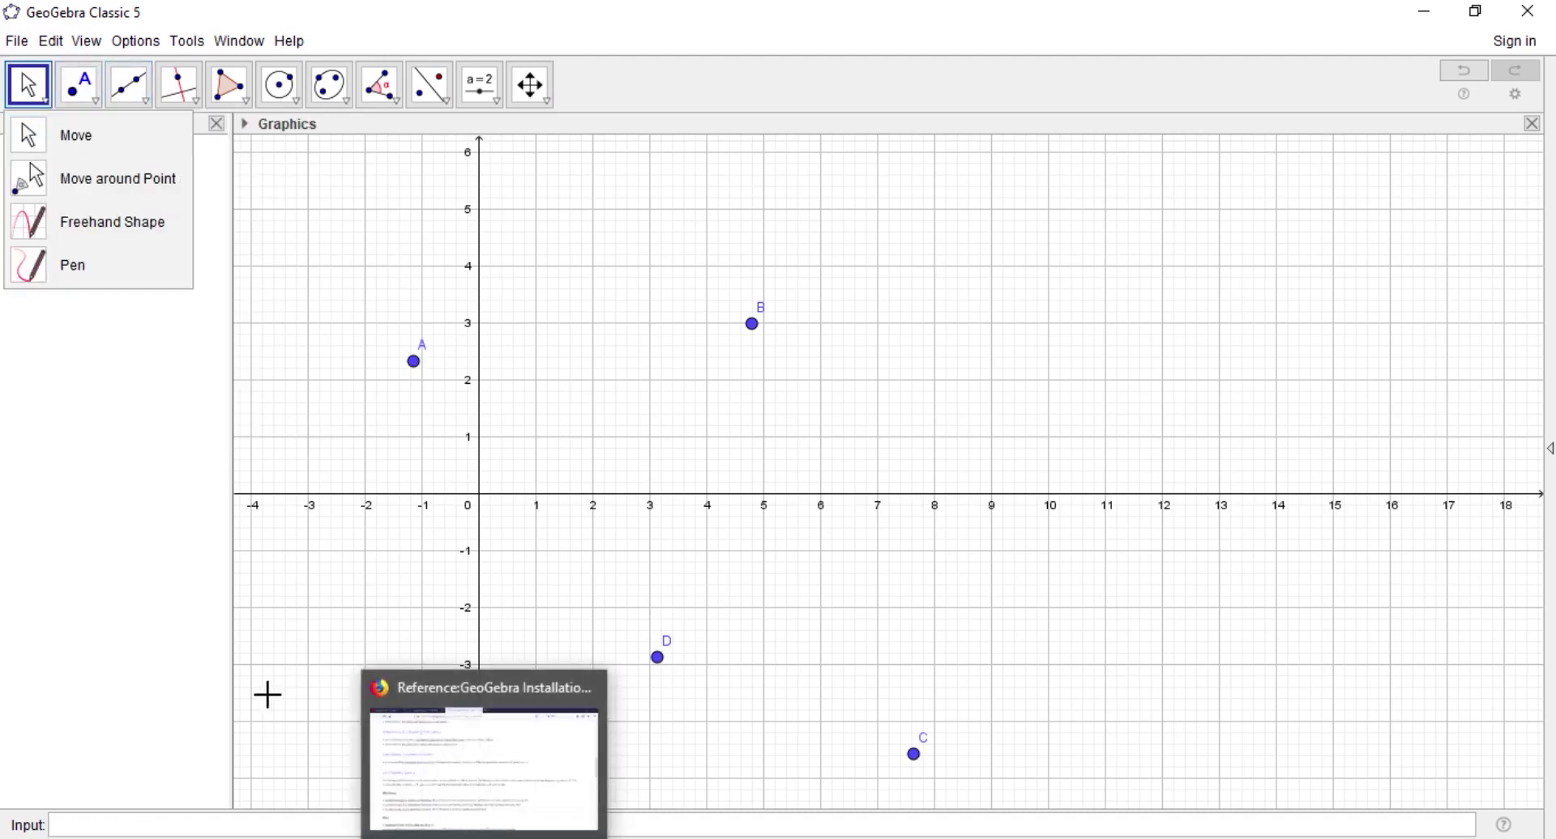
left_click(171, 613)
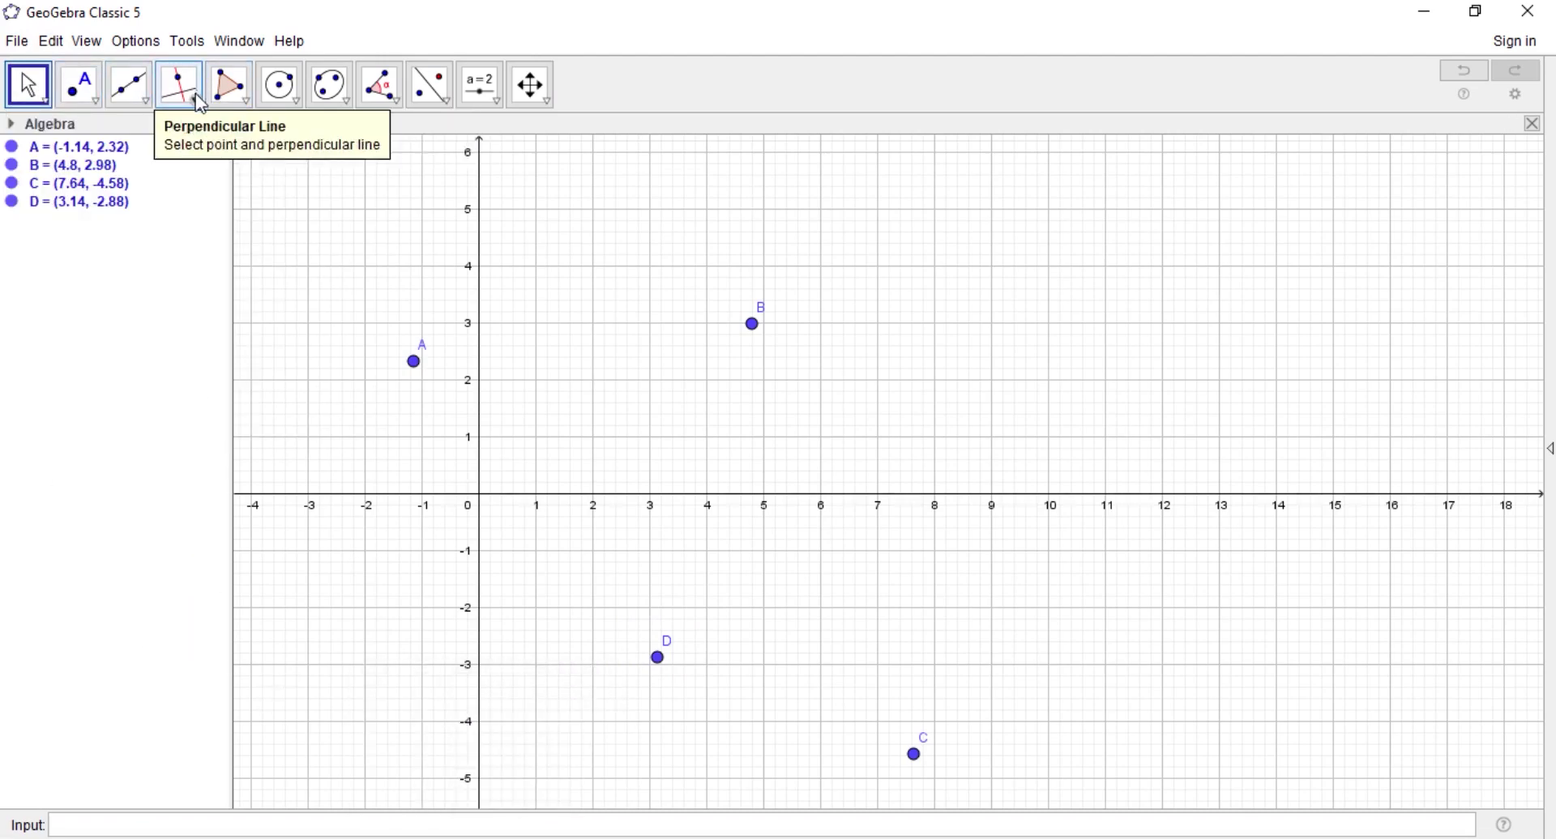
left_click(154, 109)
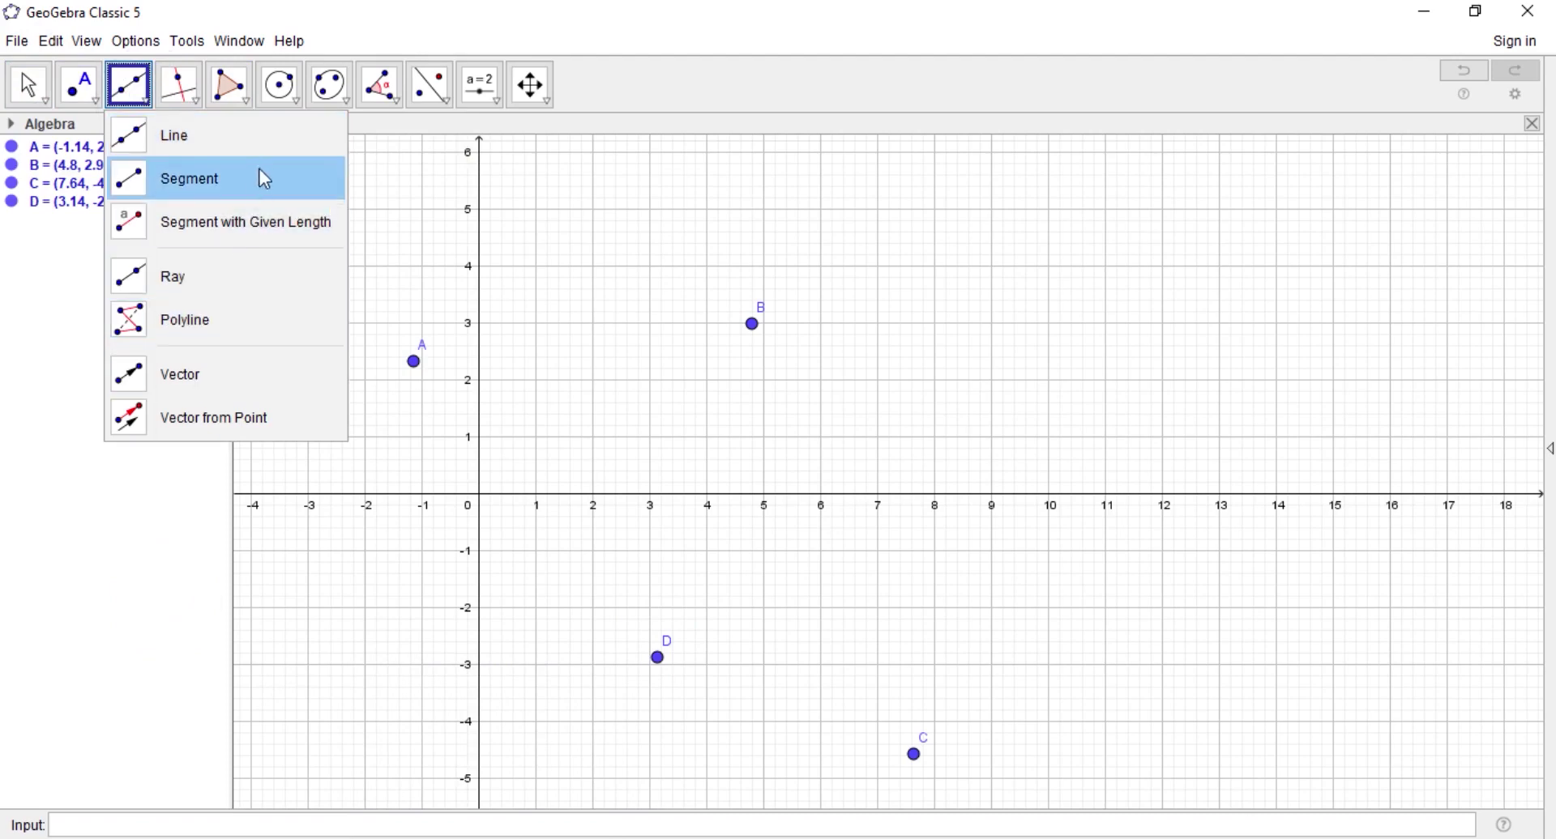
mouse_move(195, 104)
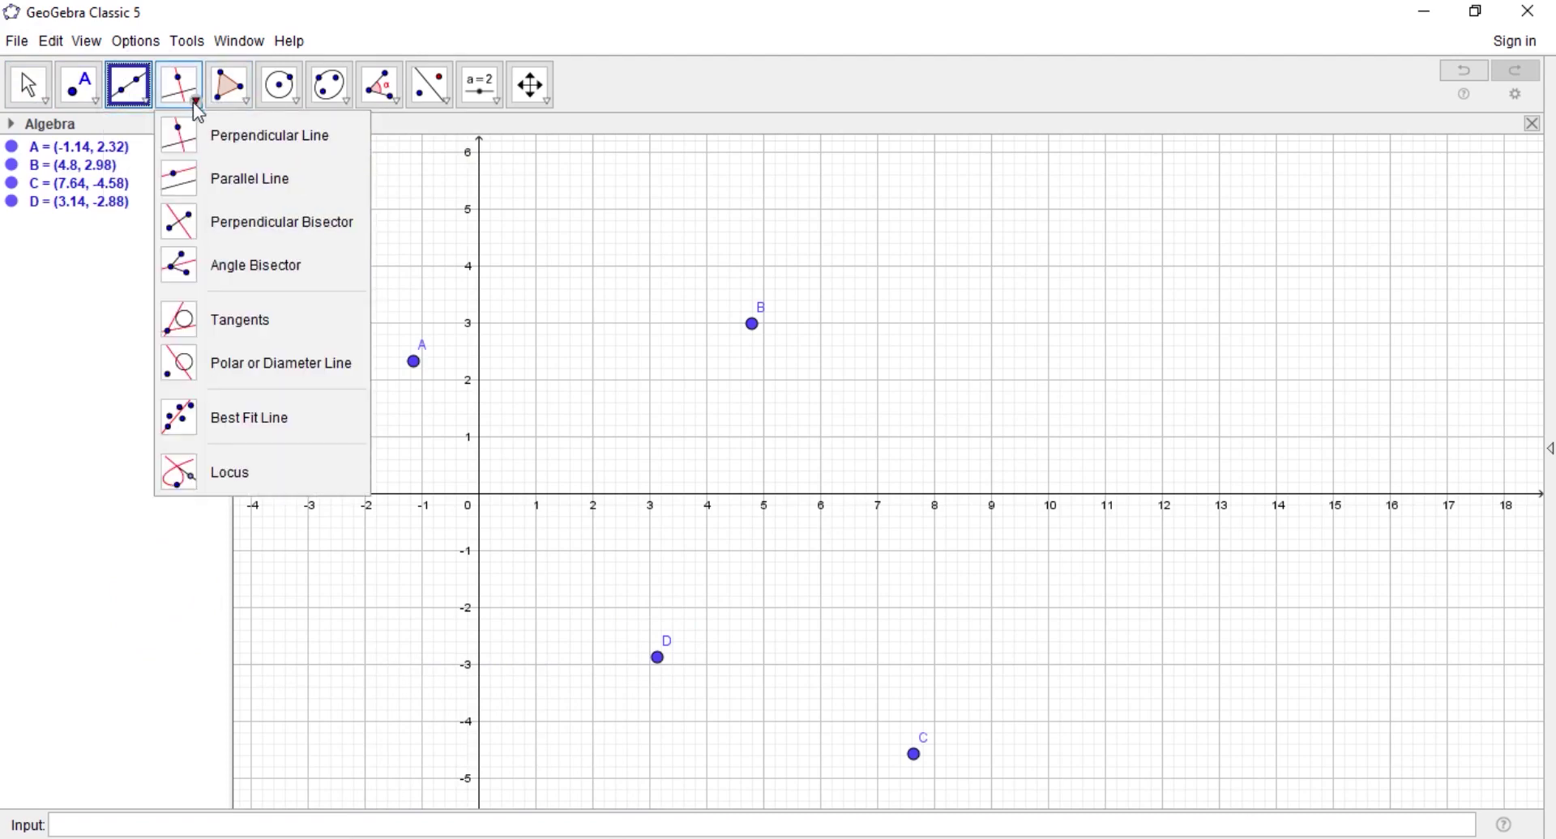
mouse_move(470, 110)
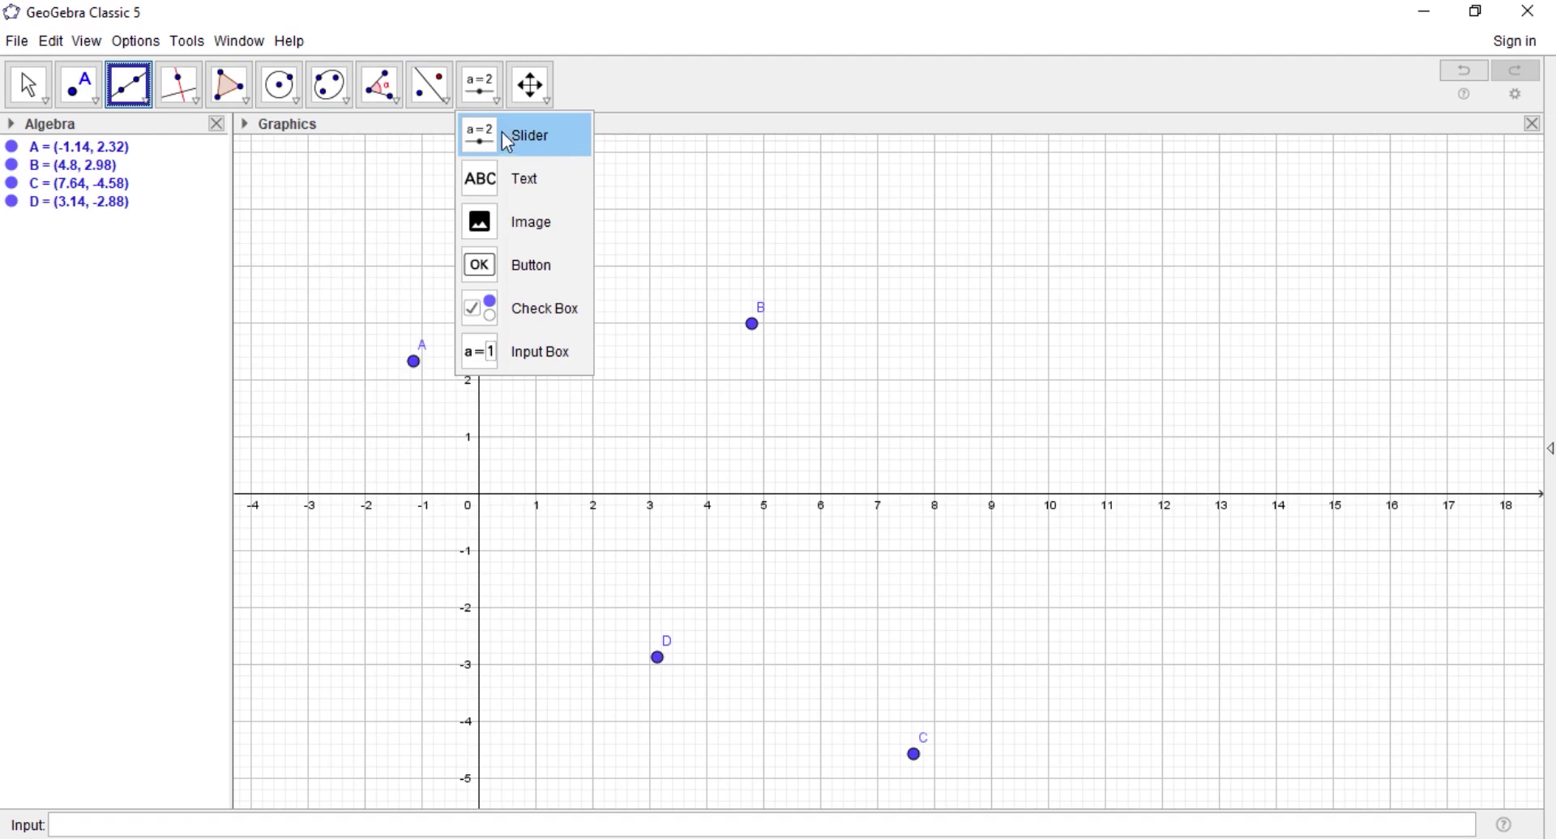
mouse_move(522, 106)
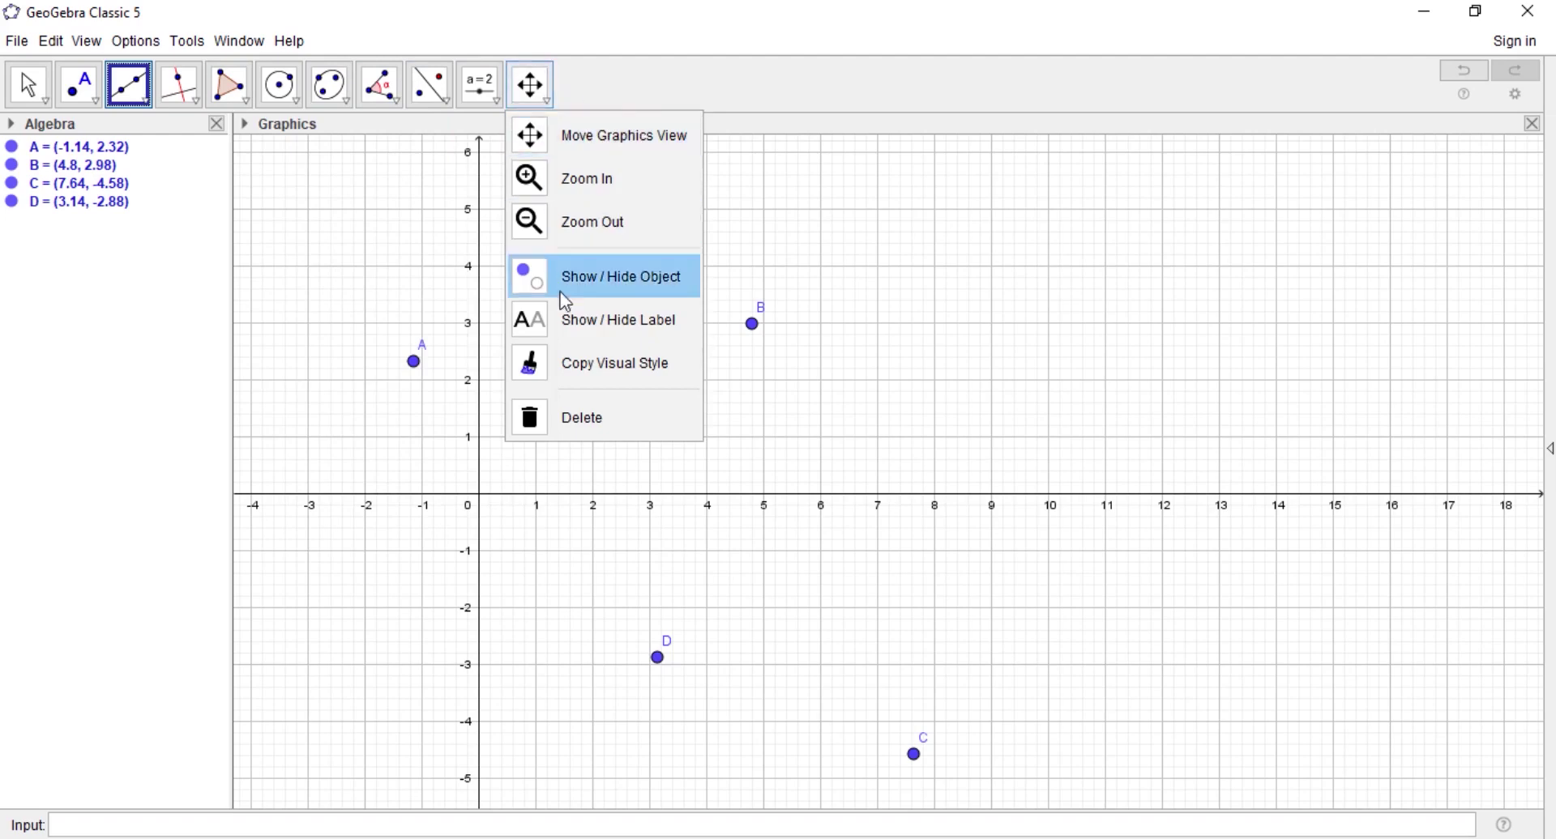
Pan the grid right and stretch the y- and x-axes so gridlines are labelled every 2 units.
left_click(606, 134)
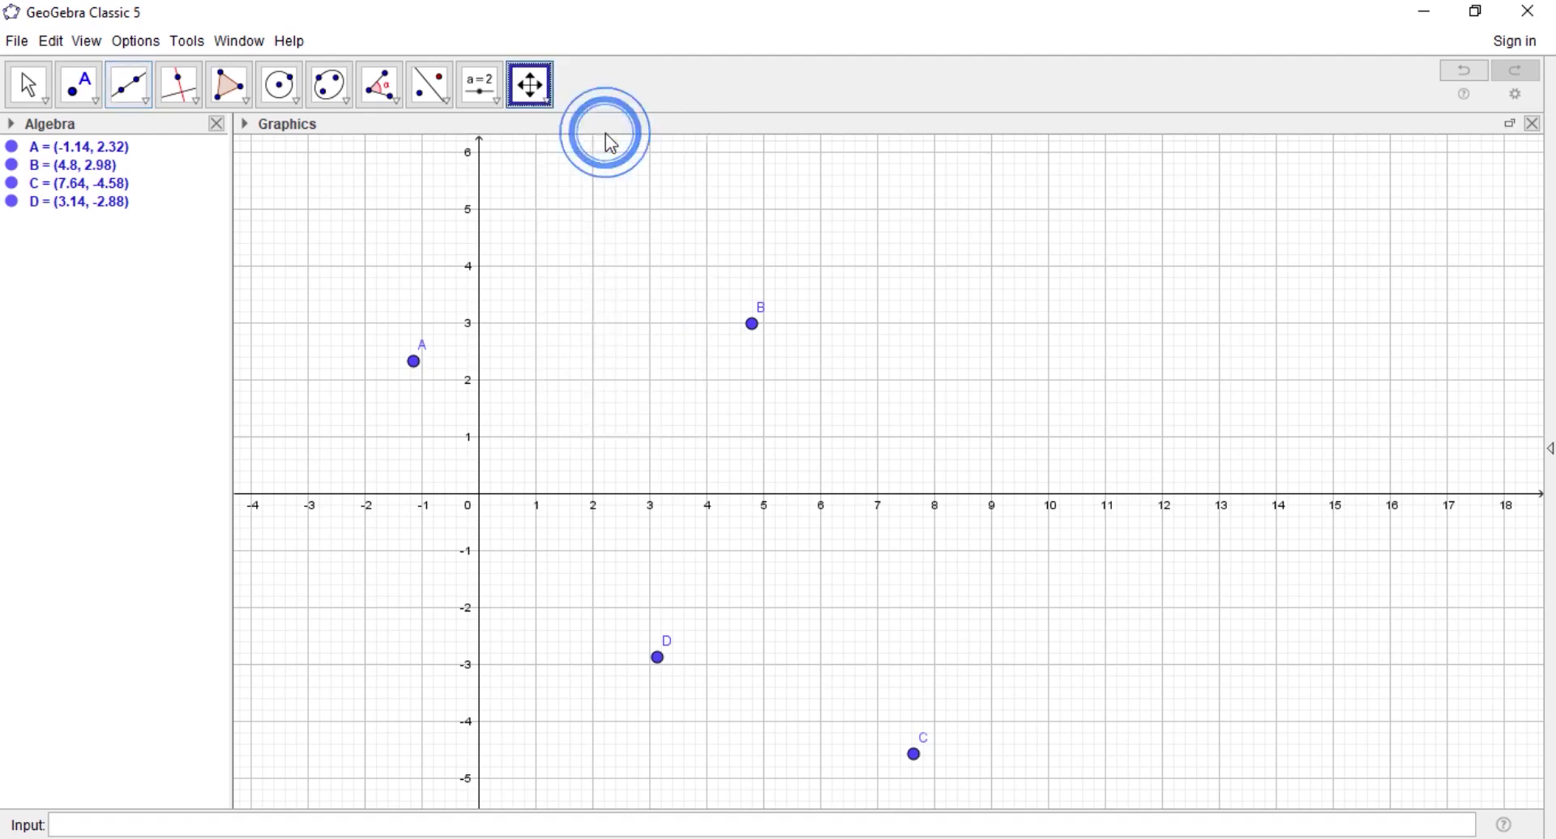
left_click(556, 416)
left_click_drag(566, 416, 620, 388)
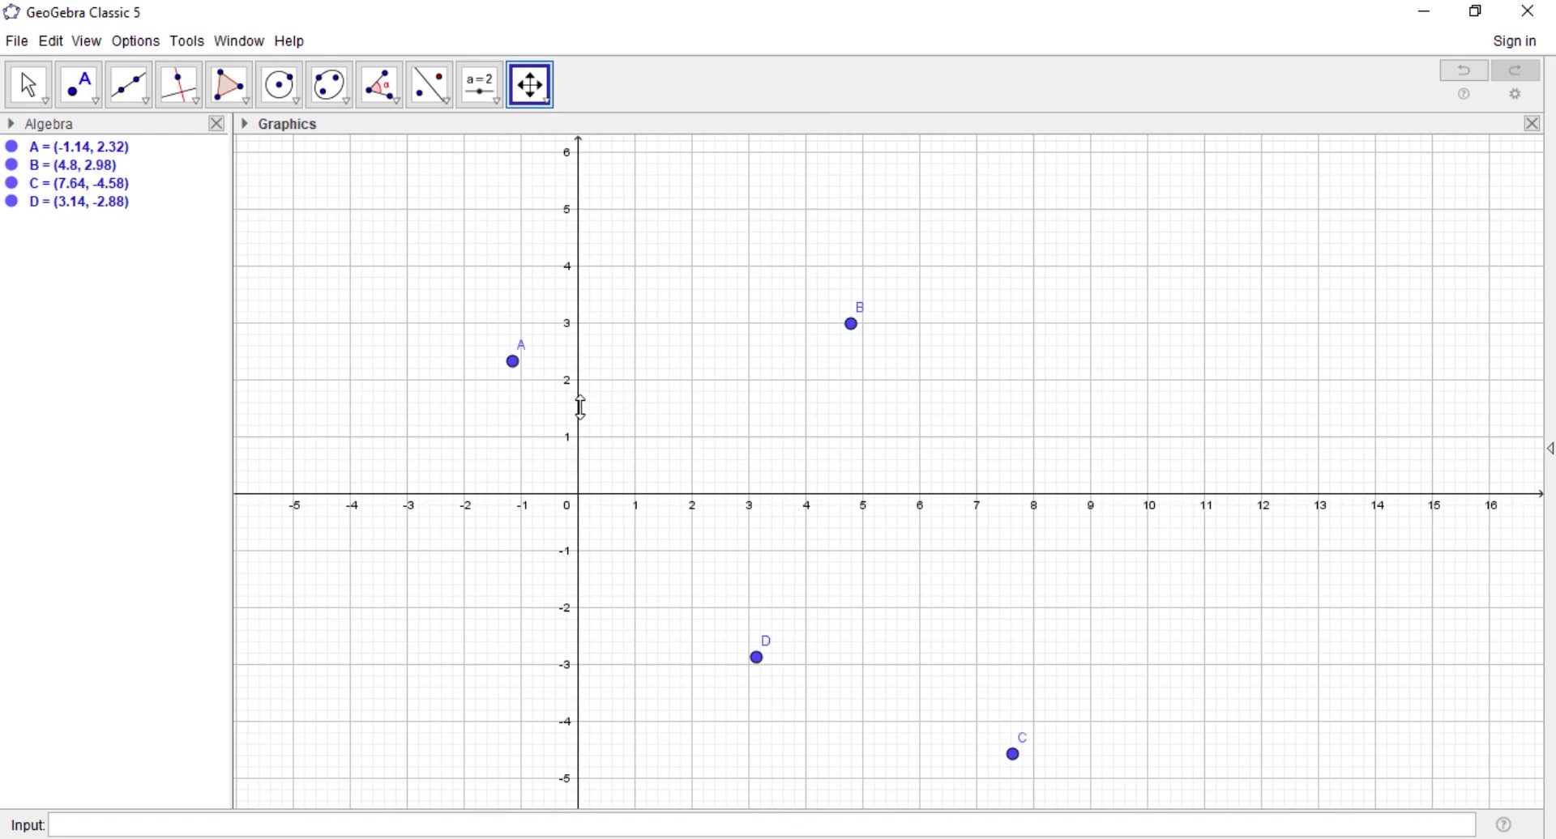
mouse_move(581, 407)
left_mouse_down()
mouse_move(584, 243)
mouse_move(559, 340)
mouse_move(569, 455)
mouse_move(580, 421)
left_mouse_up()
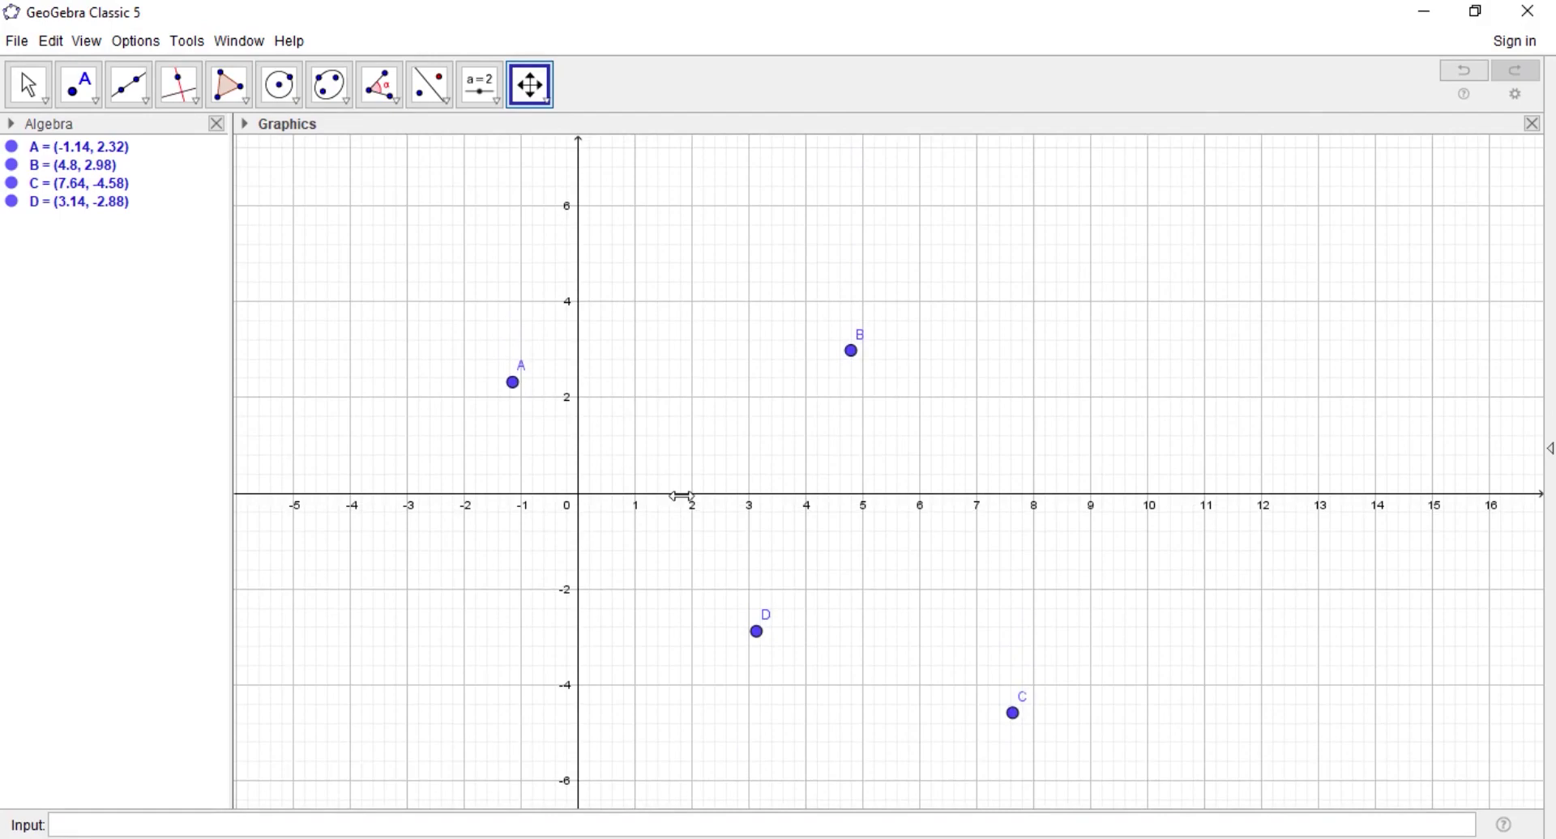
mouse_move(682, 495)
left_mouse_down()
mouse_move(813, 504)
mouse_move(882, 483)
mouse_move(802, 513)
mouse_move(594, 520)
mouse_move(740, 510)
mouse_move(830, 480)
mouse_move(657, 486)
left_mouse_up()
Enter x in the Input bar to create the line f(x) = x.
left_click(462, 824)
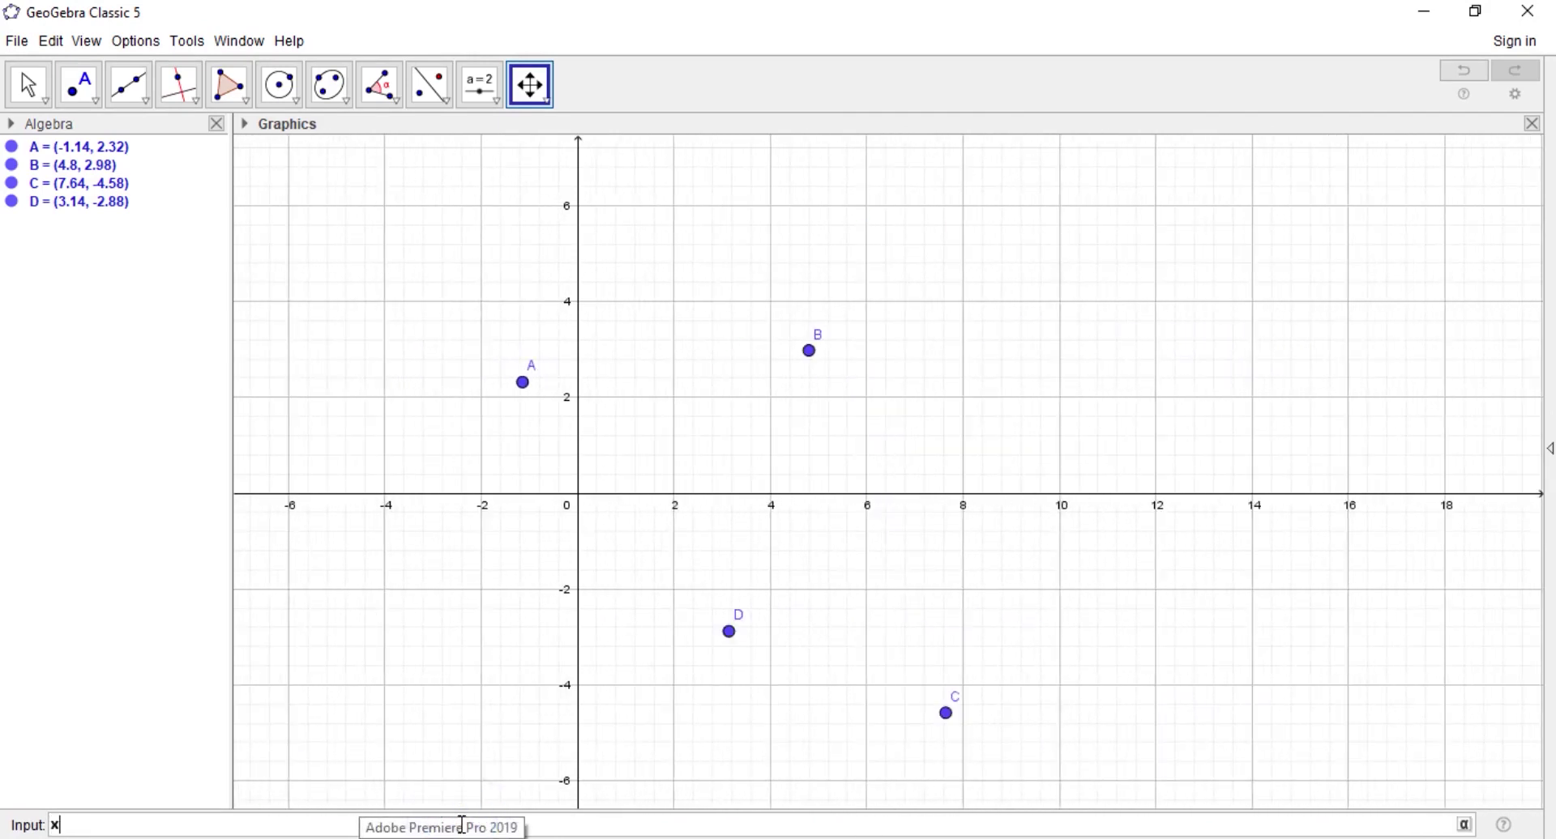
type("x")
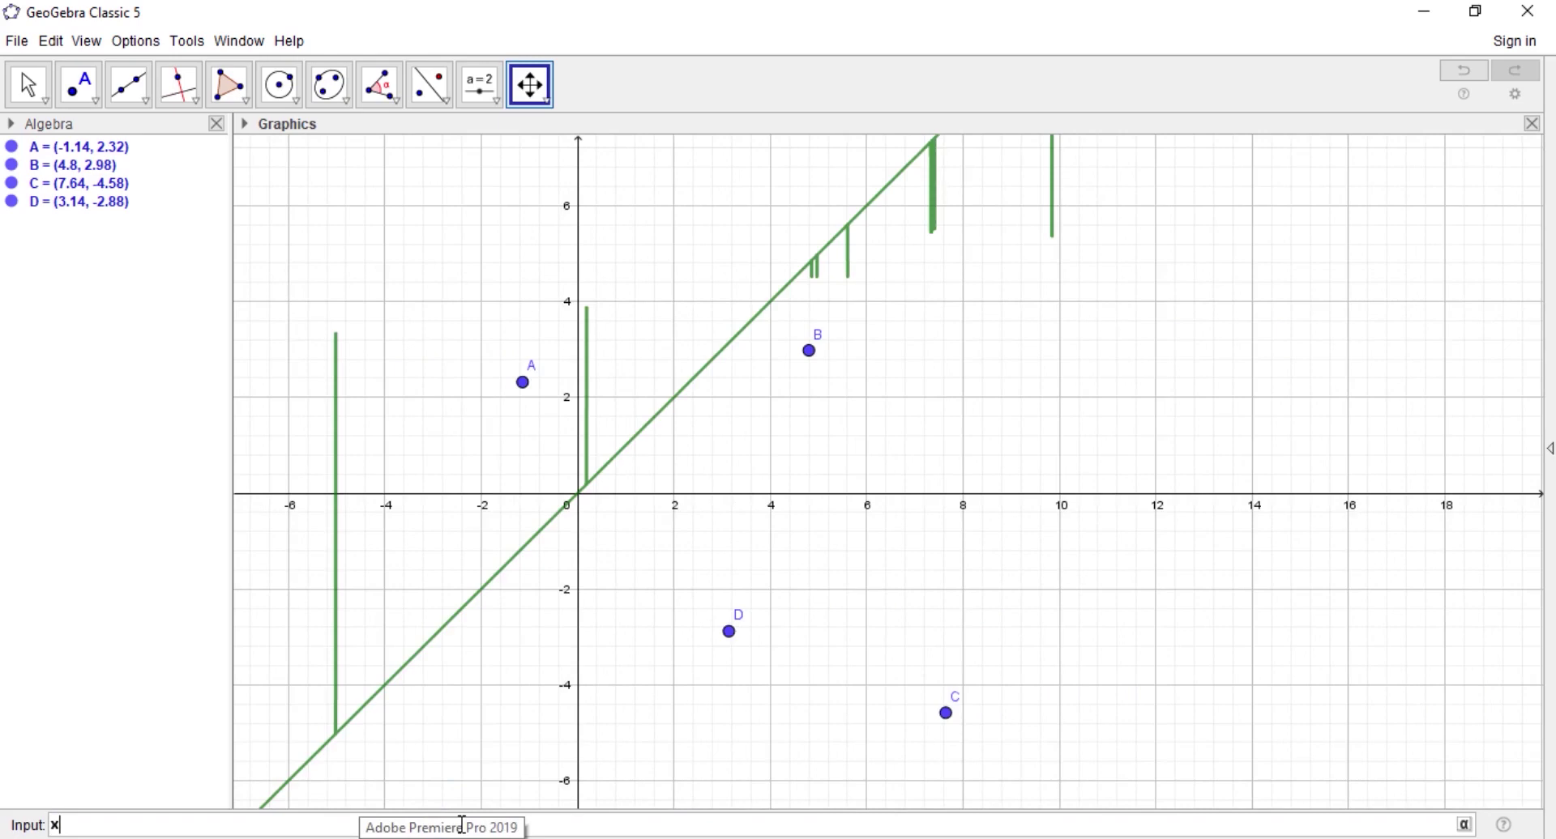
key("Return")
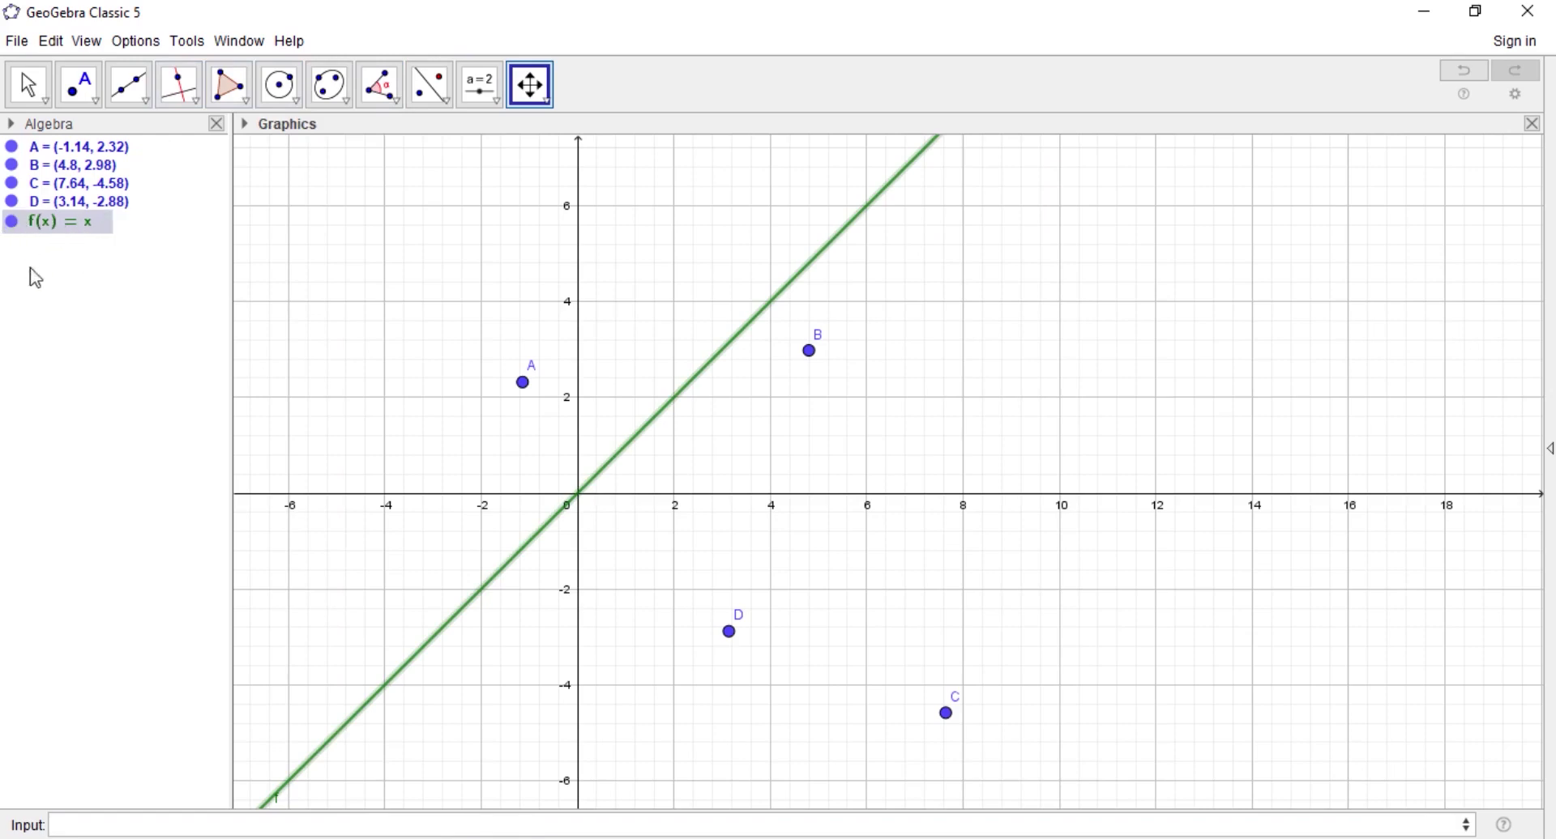
Enter g(x)=x^2 to graph the parabola, then drag the view right and down.
left_click(206, 821)
type("g(x")
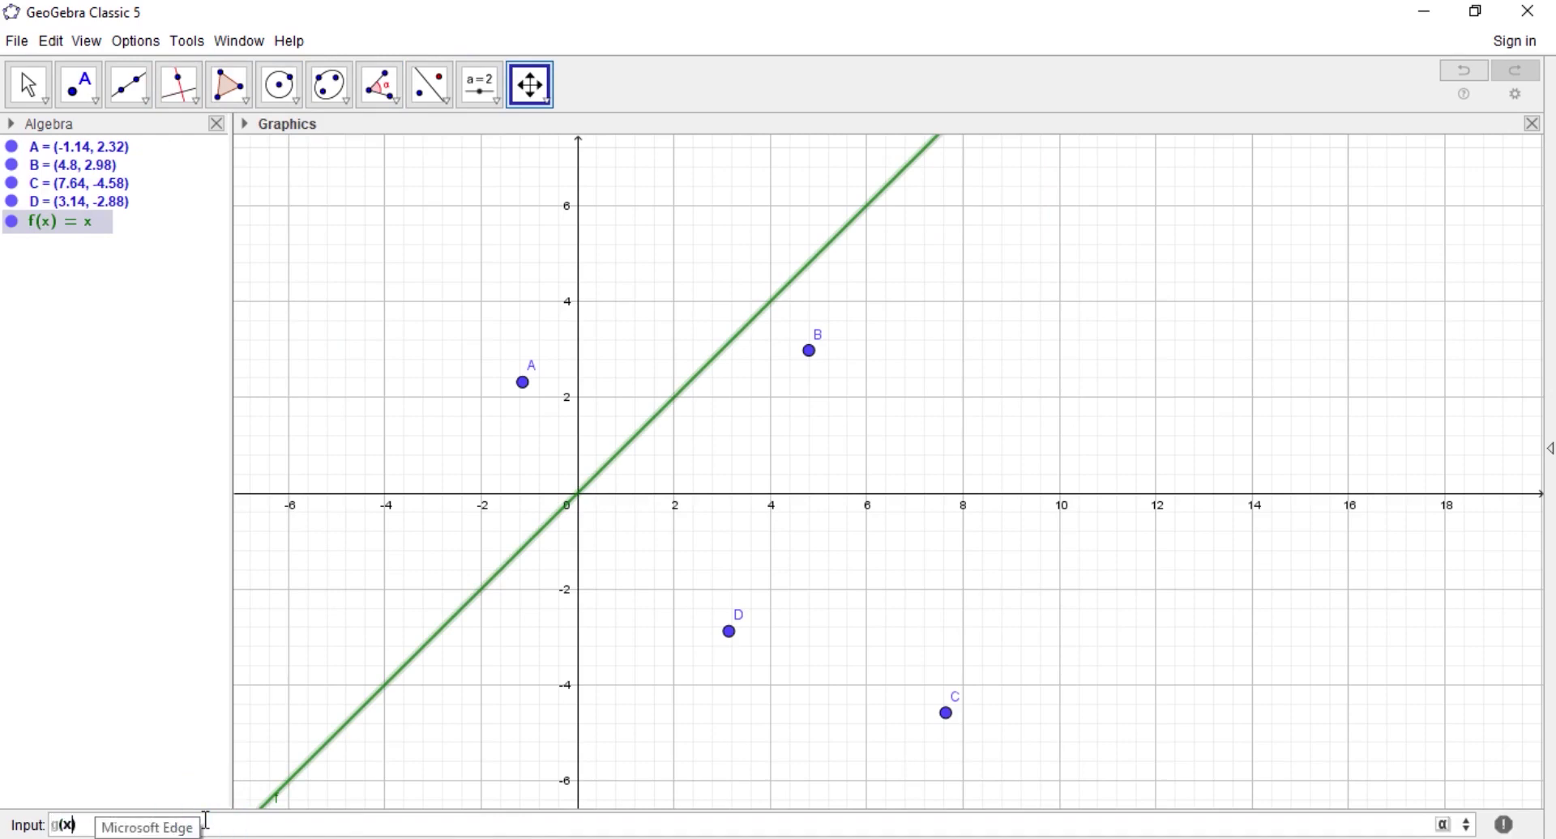
type(")=")
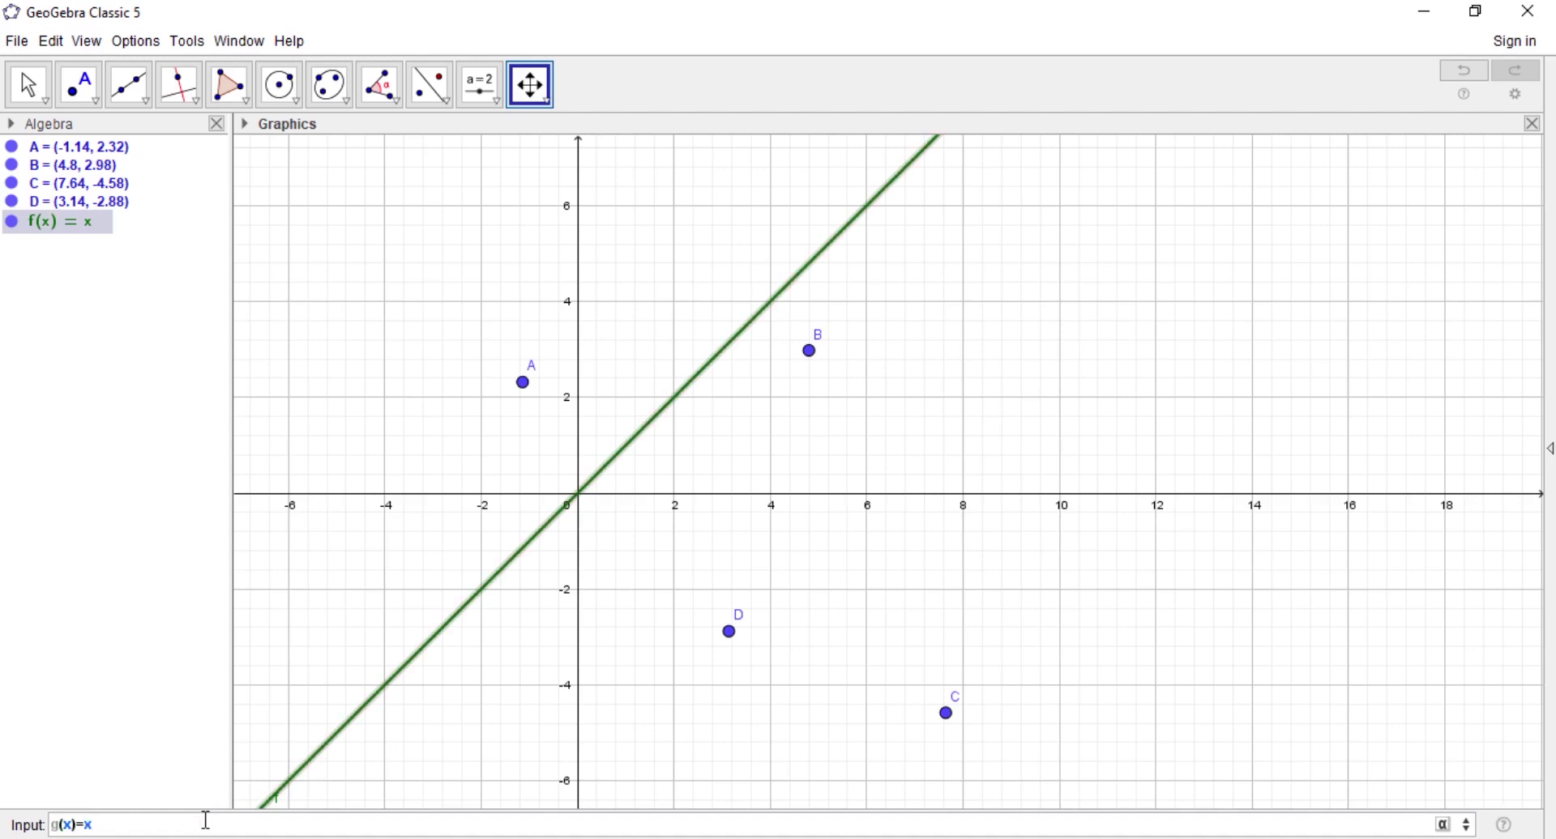
type("x^2")
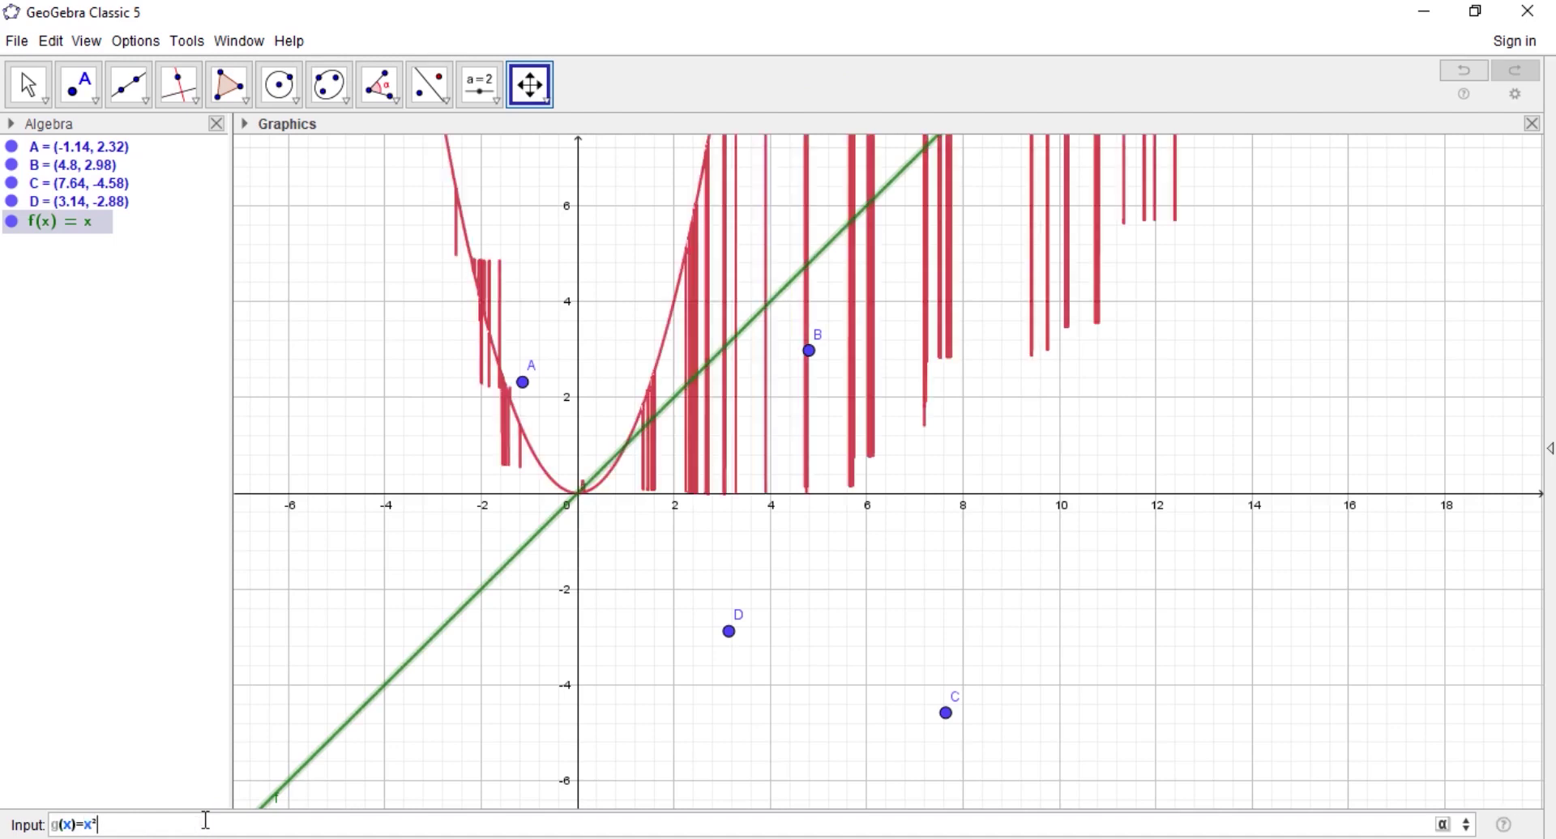
key("Return")
left_click(1076, 507)
left_click_drag(1021, 444, 1137, 534)
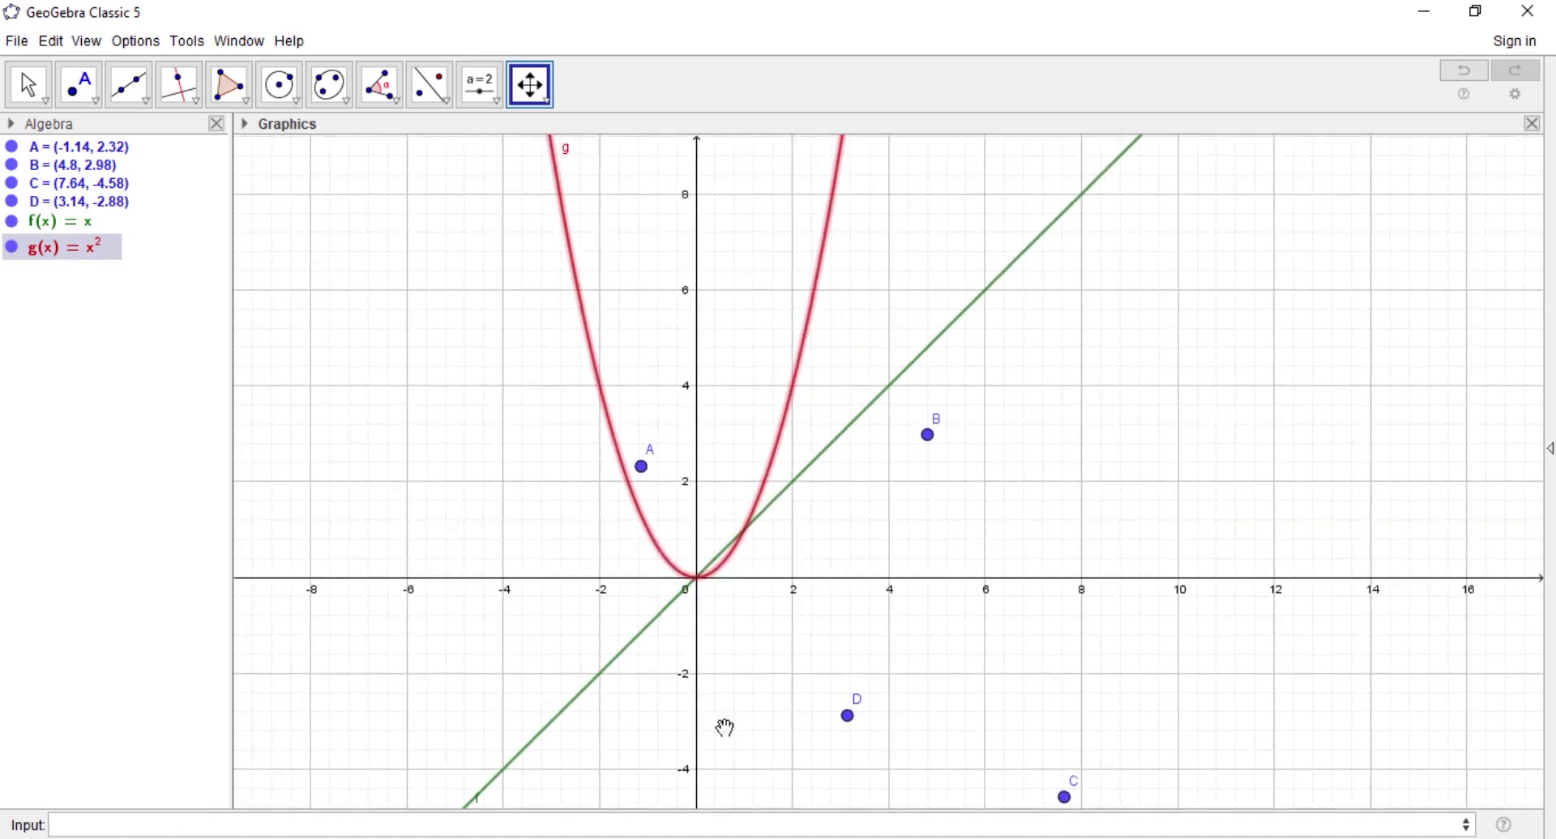